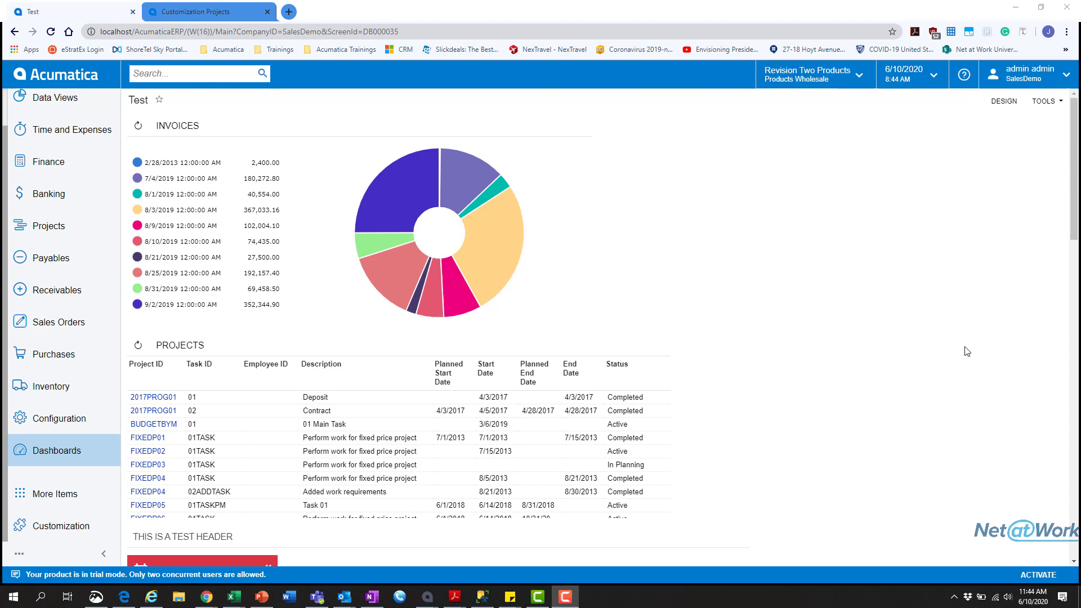
Switch to the Customization Projects browser tab and browse More Items > Customization.
click(243, 14)
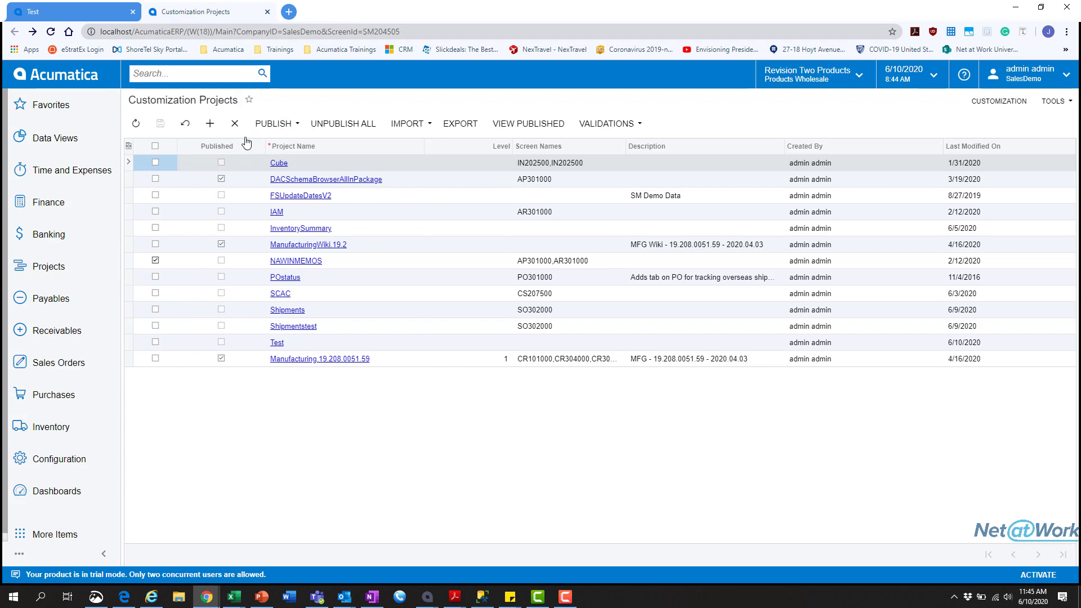
key(ctrl+shift+Tab)
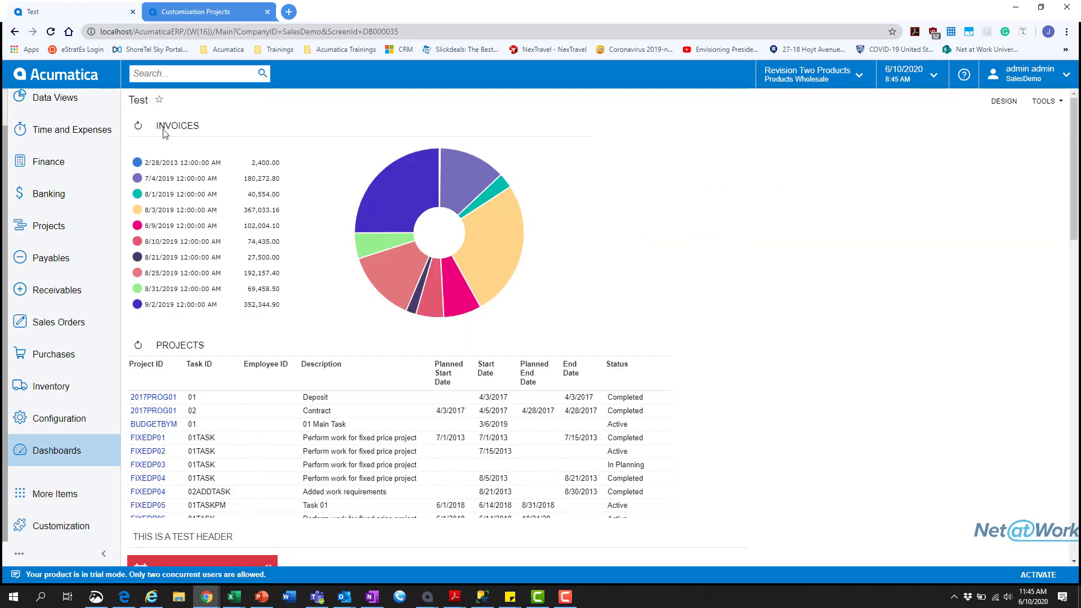
click(191, 14)
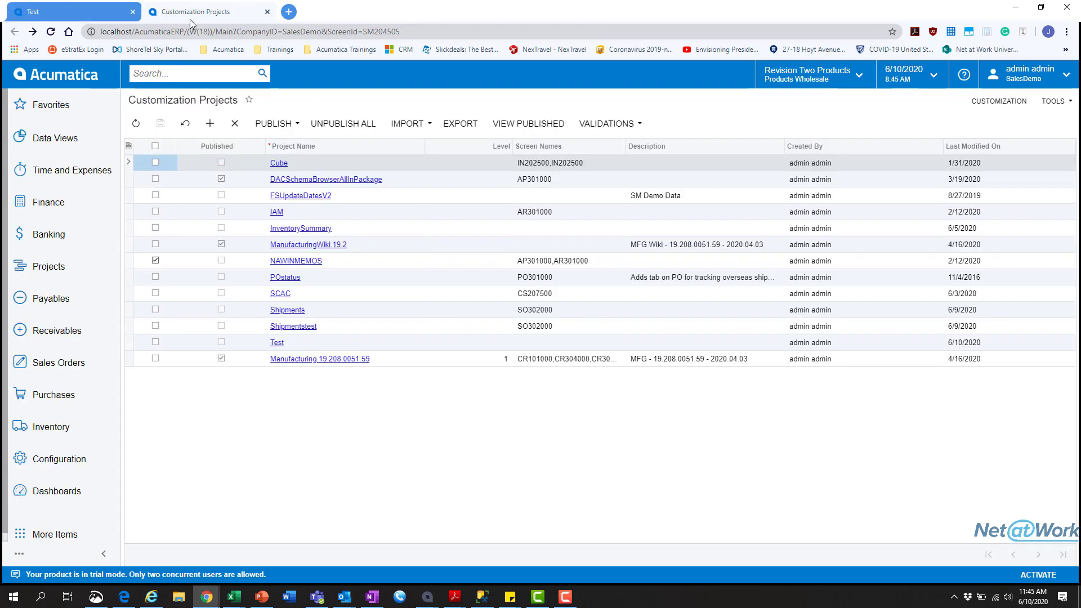
click(48, 534)
click(197, 520)
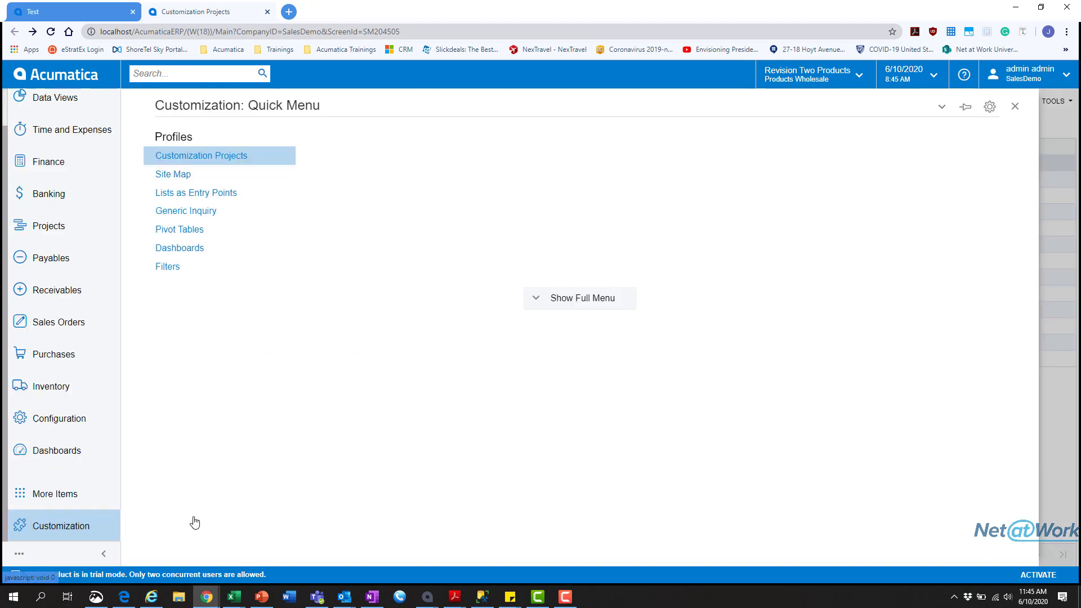
click(1017, 108)
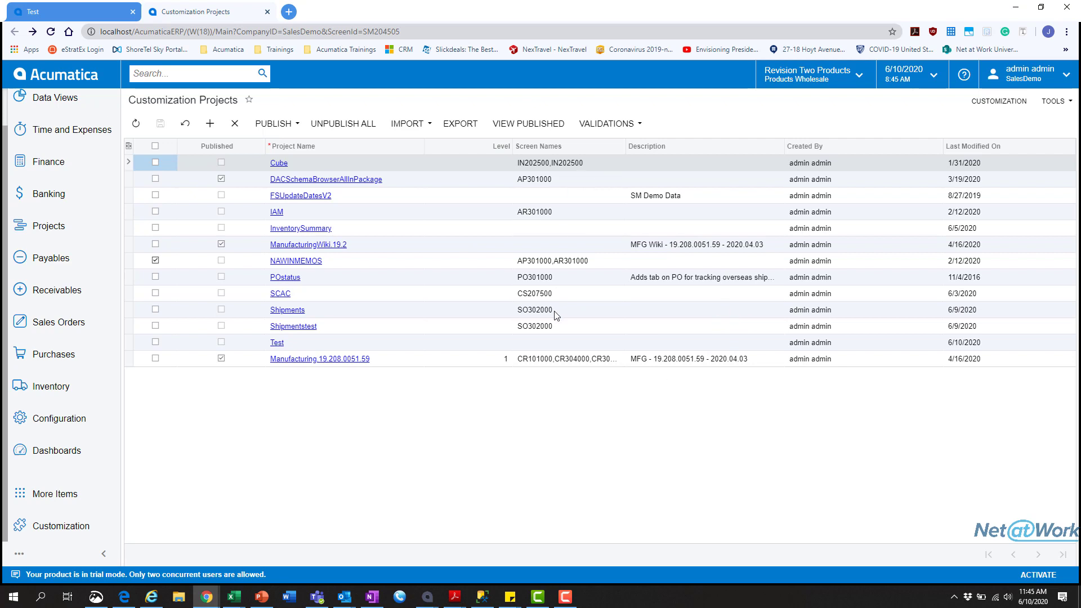
click(1053, 102)
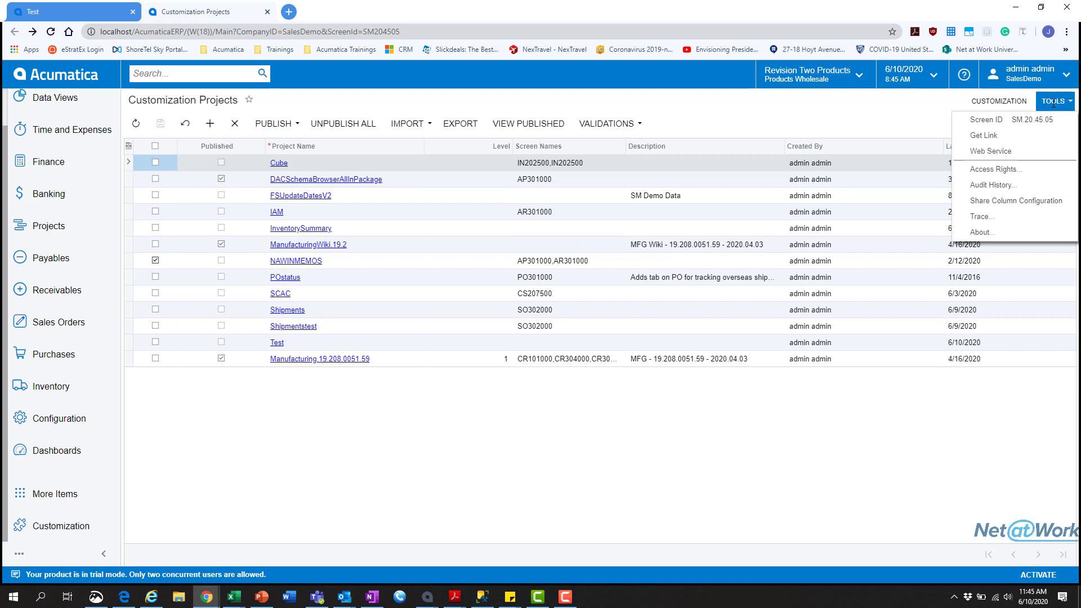
Check TOOLS > About for the version, Acumatica 2019 R2 build 19.208.0051, then close it.
click(996, 235)
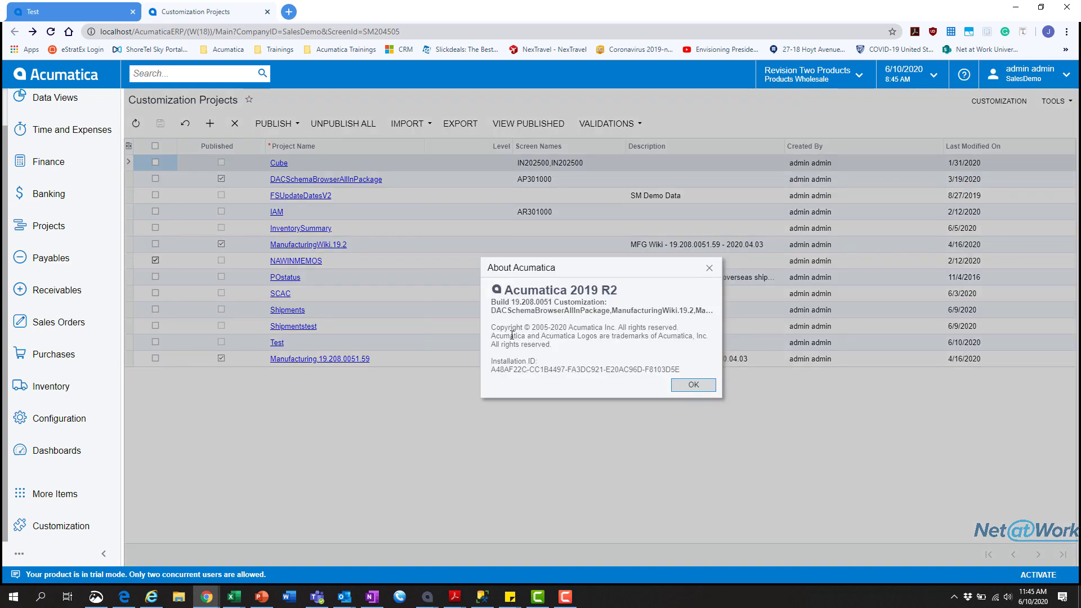
drag(491, 302, 554, 322)
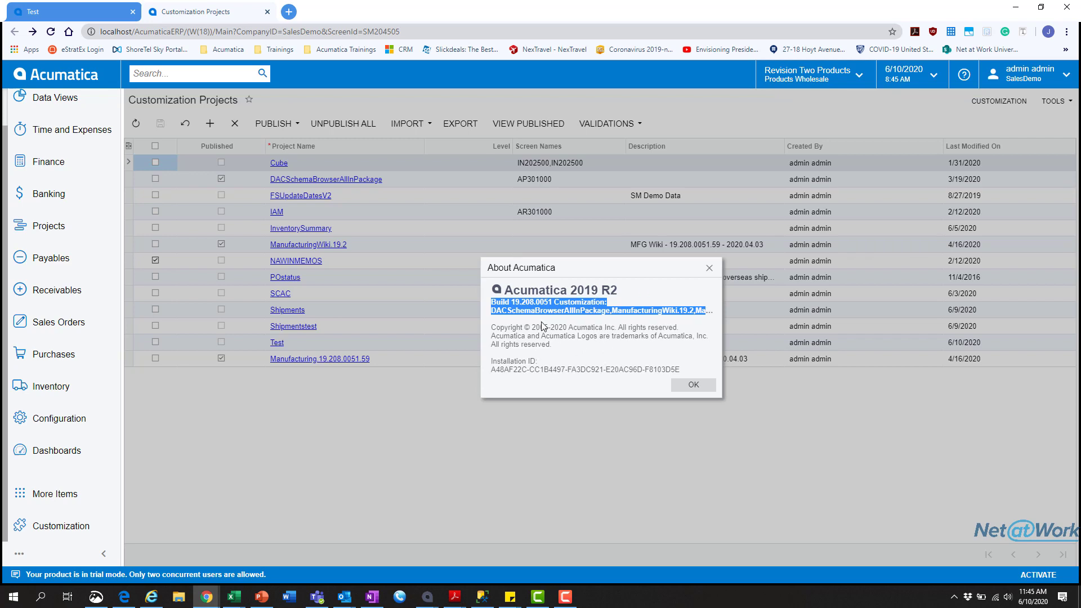
click(710, 268)
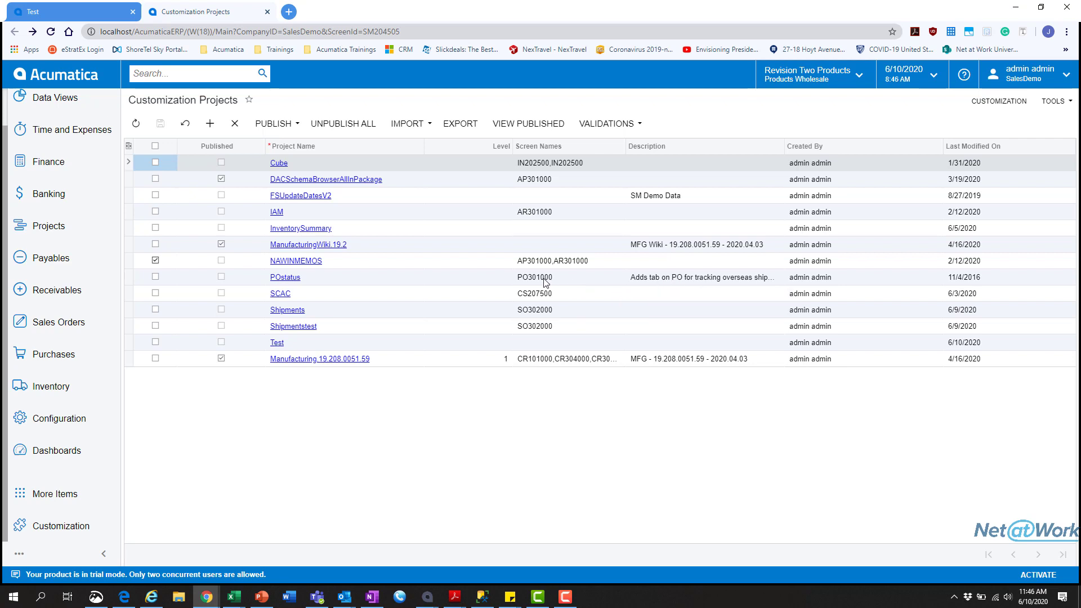
click(69, 18)
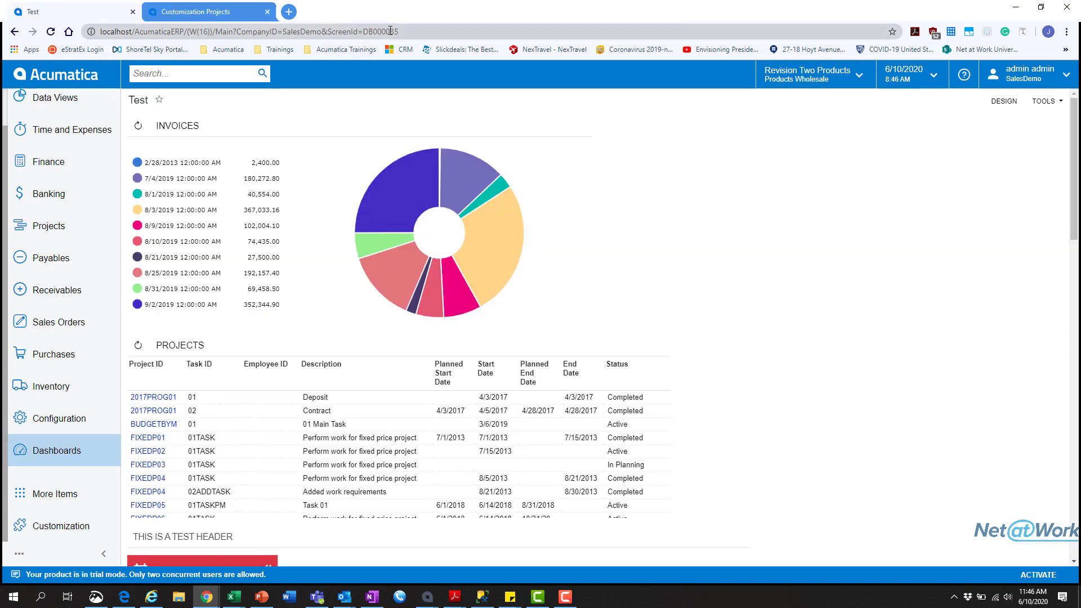
click(205, 12)
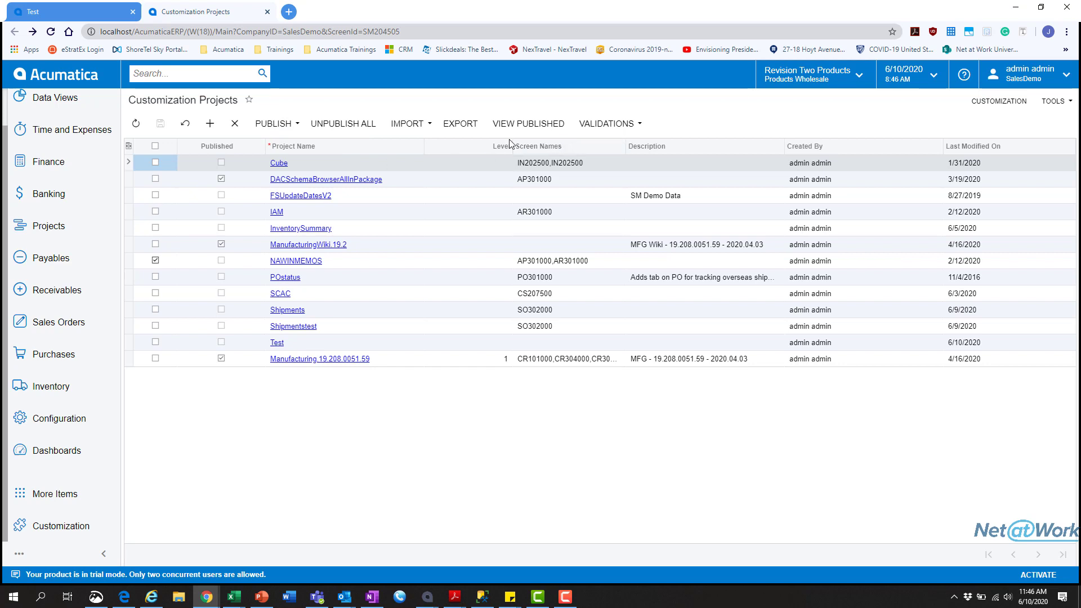
click(298, 125)
click(85, 10)
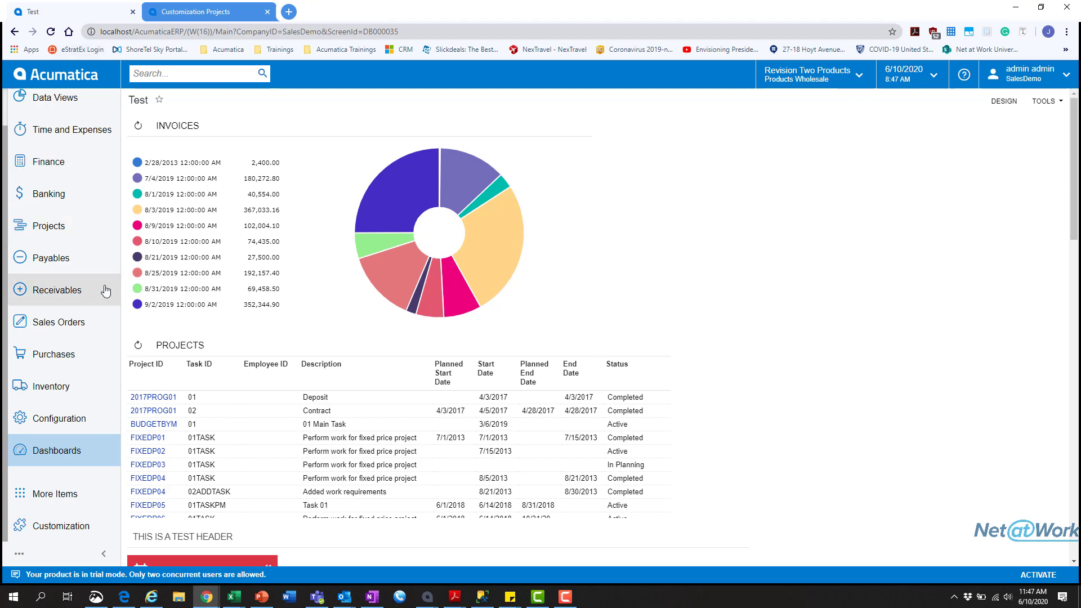
Go to Sales Orders > Ship via Codes and open the FEDEXGROUND record.
click(78, 327)
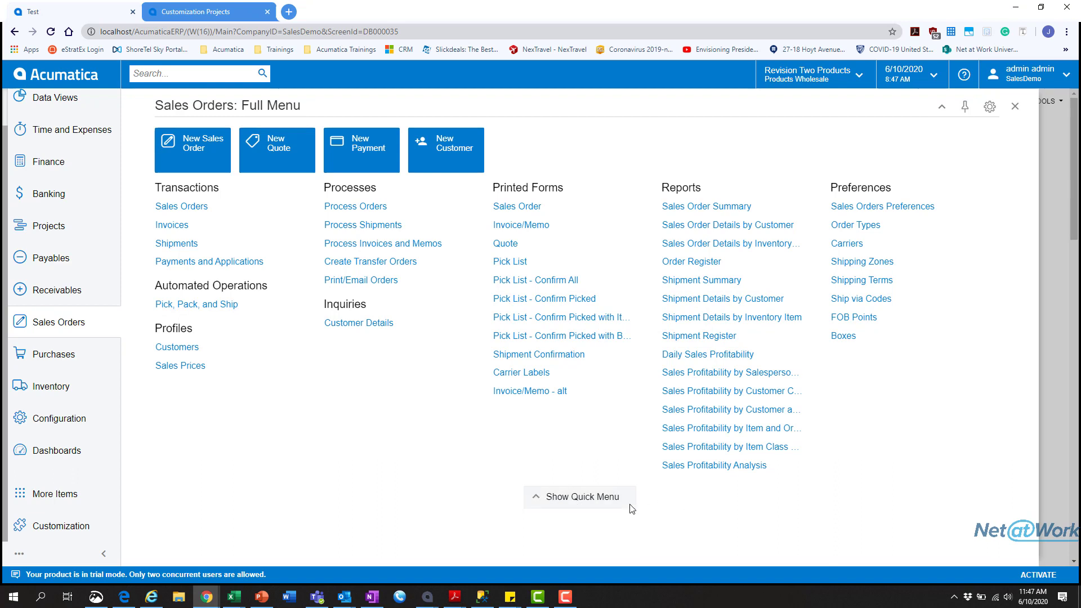
click(895, 300)
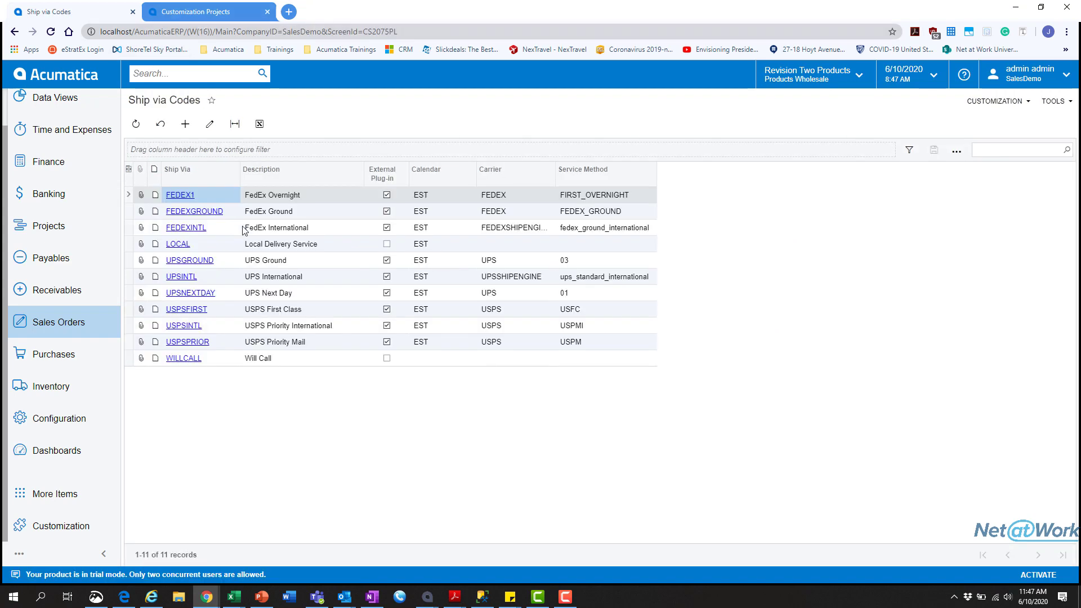
click(211, 212)
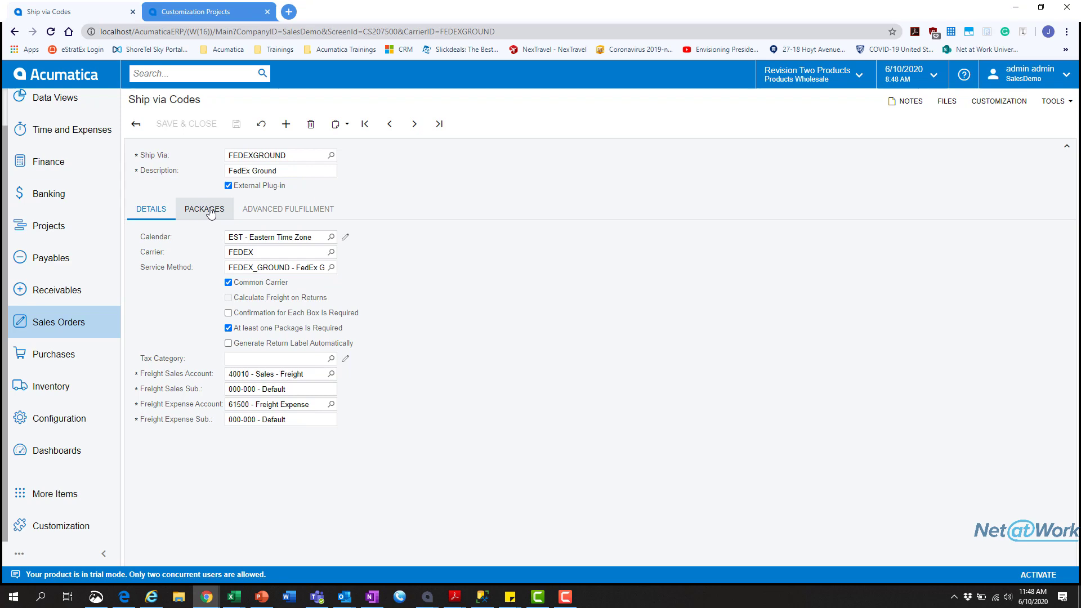
Look over the PACKAGES and ADVANCED FULFILLMENT tabs, then return to DETAILS.
click(199, 216)
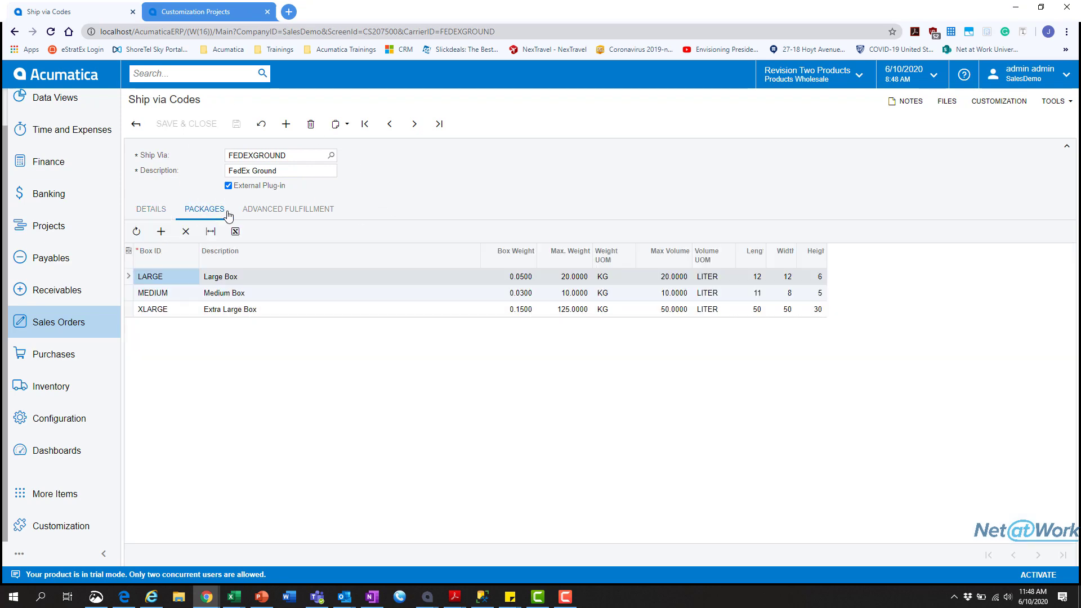
click(279, 219)
click(166, 220)
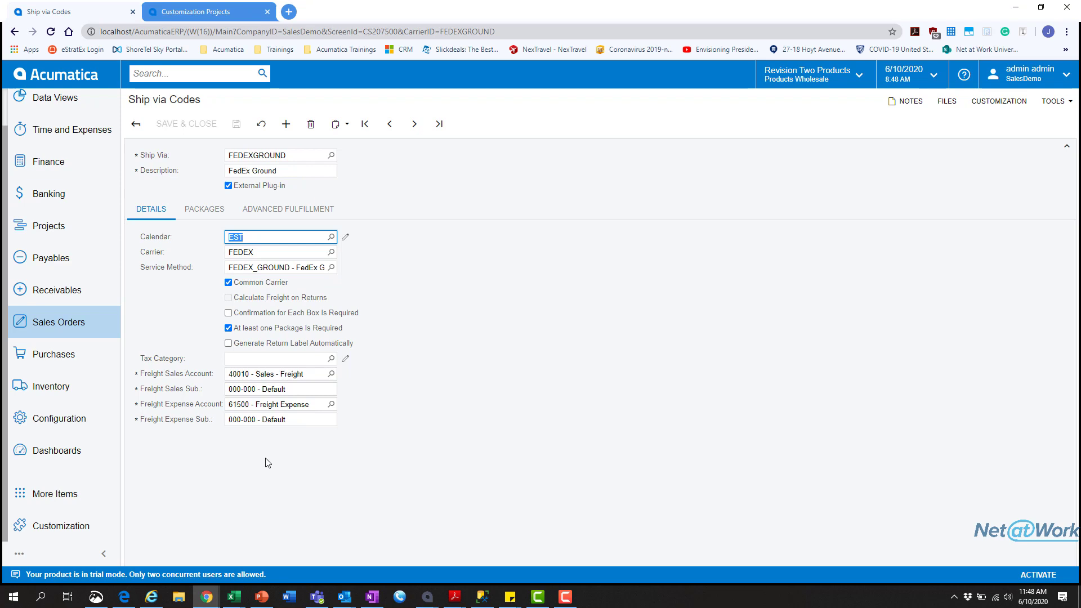
click(268, 462)
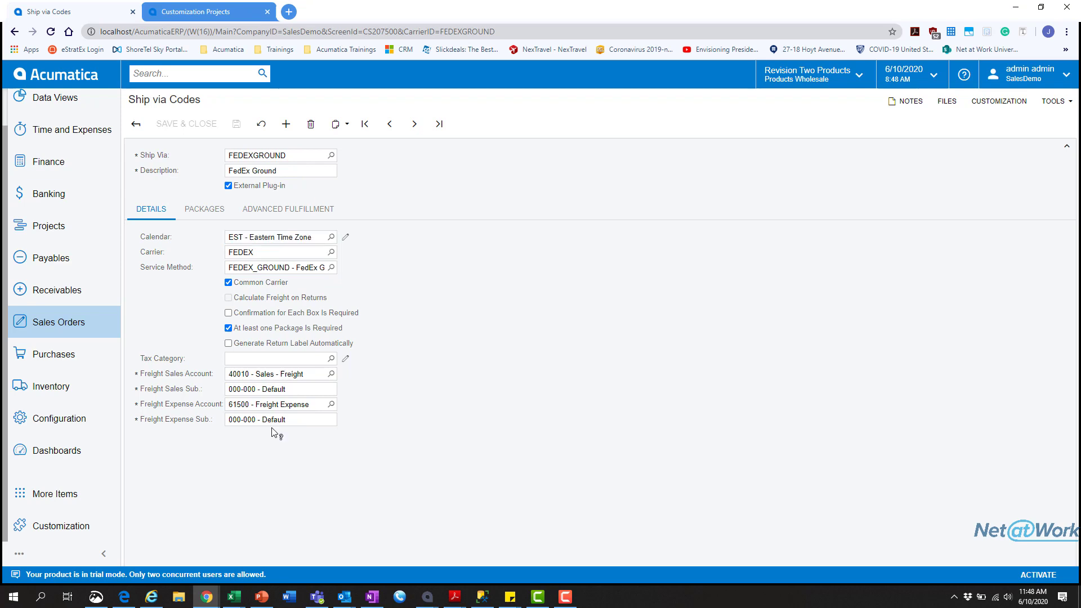
Turn on Inspect Element from the CUSTOMIZATION menu.
click(1053, 101)
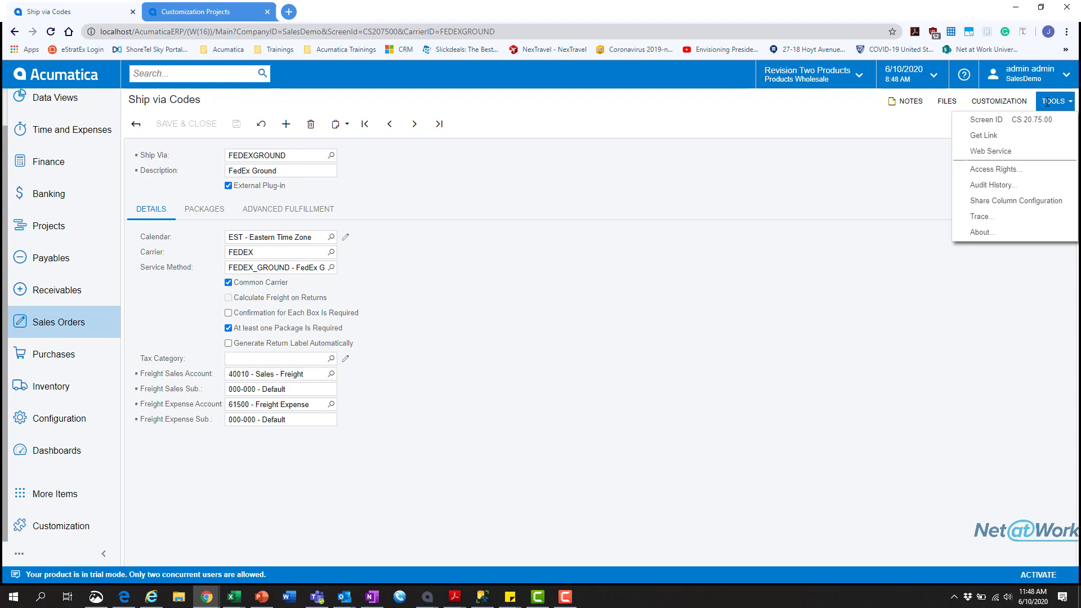
click(1020, 101)
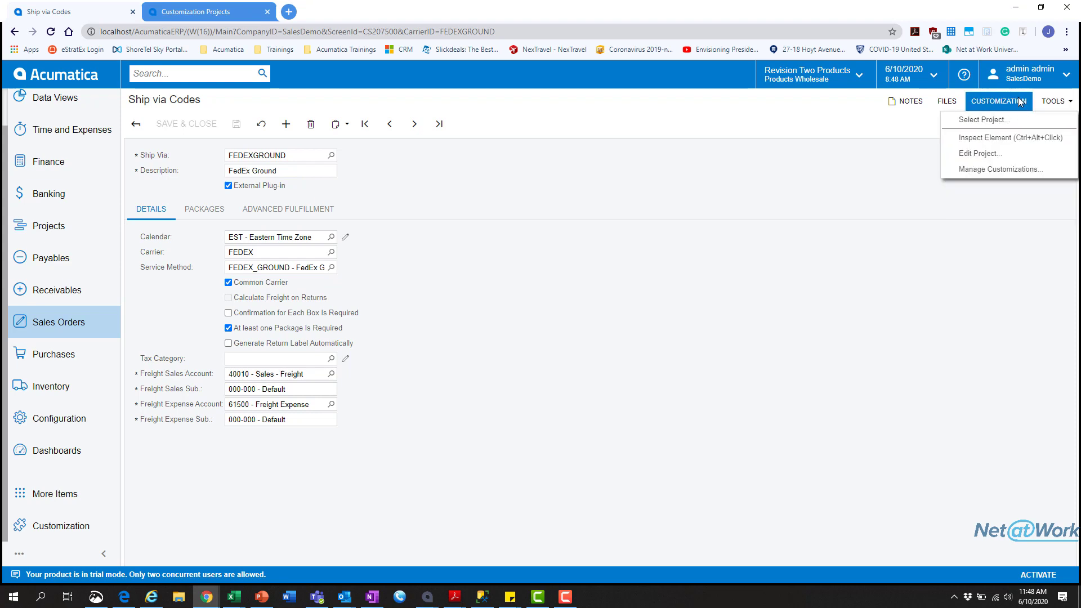
click(1015, 144)
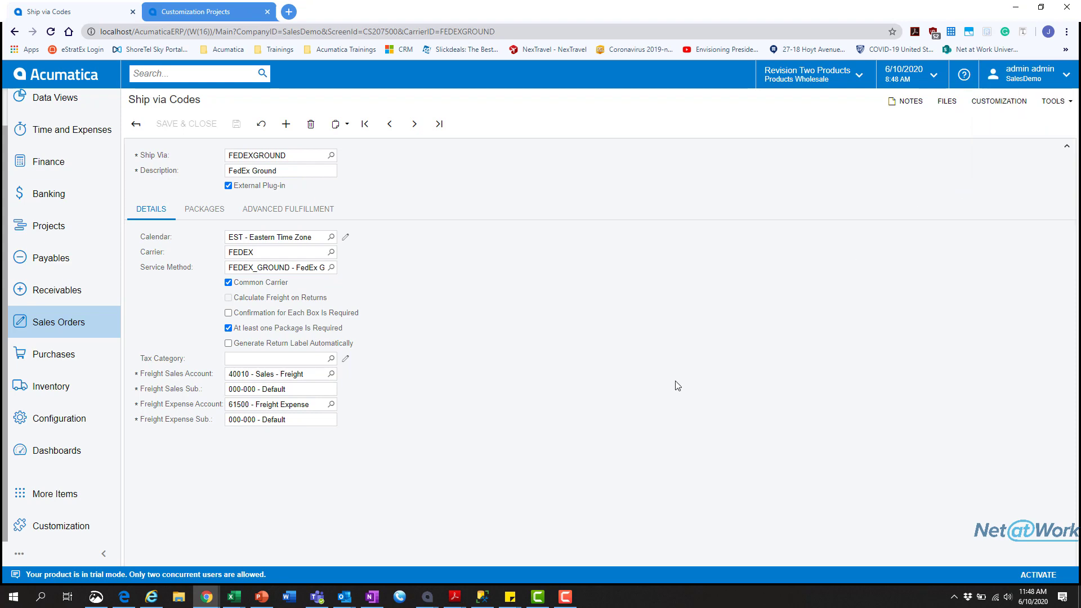
click(1013, 101)
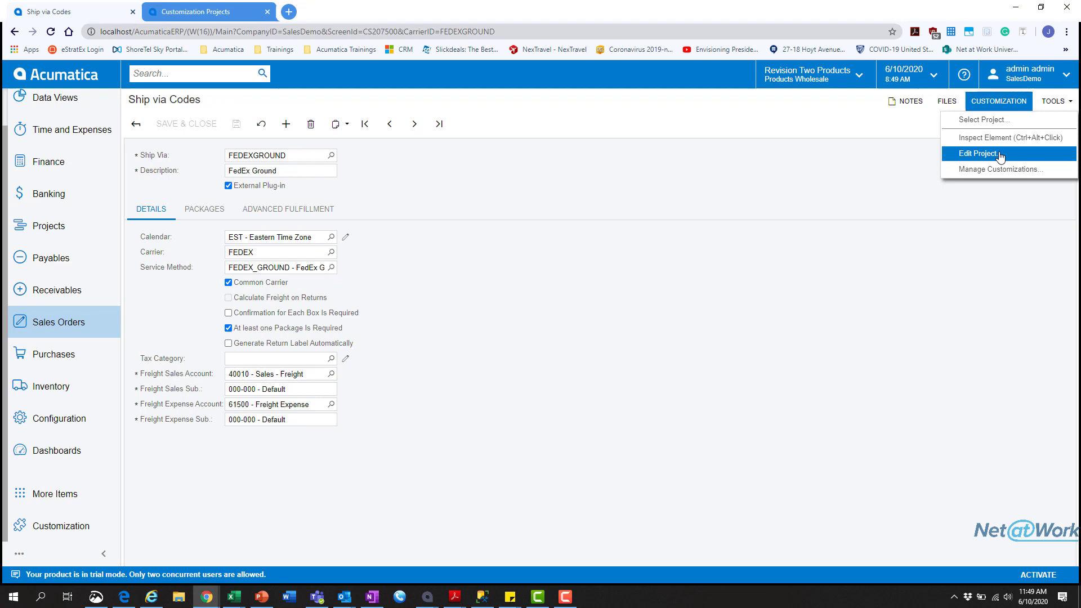
click(856, 163)
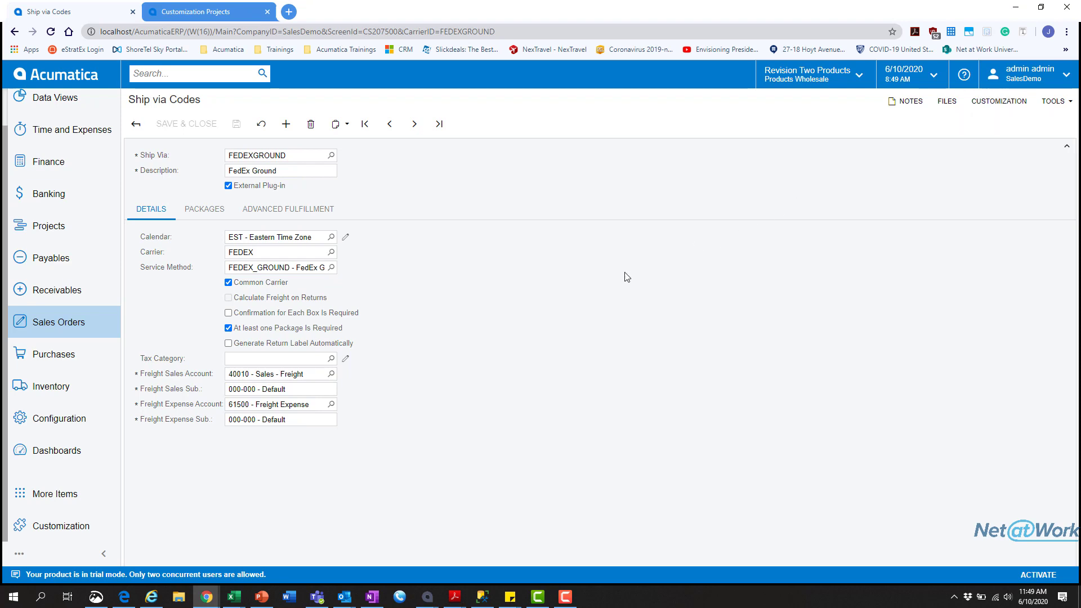
Inspect the Freight Expense Sub. field and choose CUSTOMIZE to pick a project.
click(261, 423)
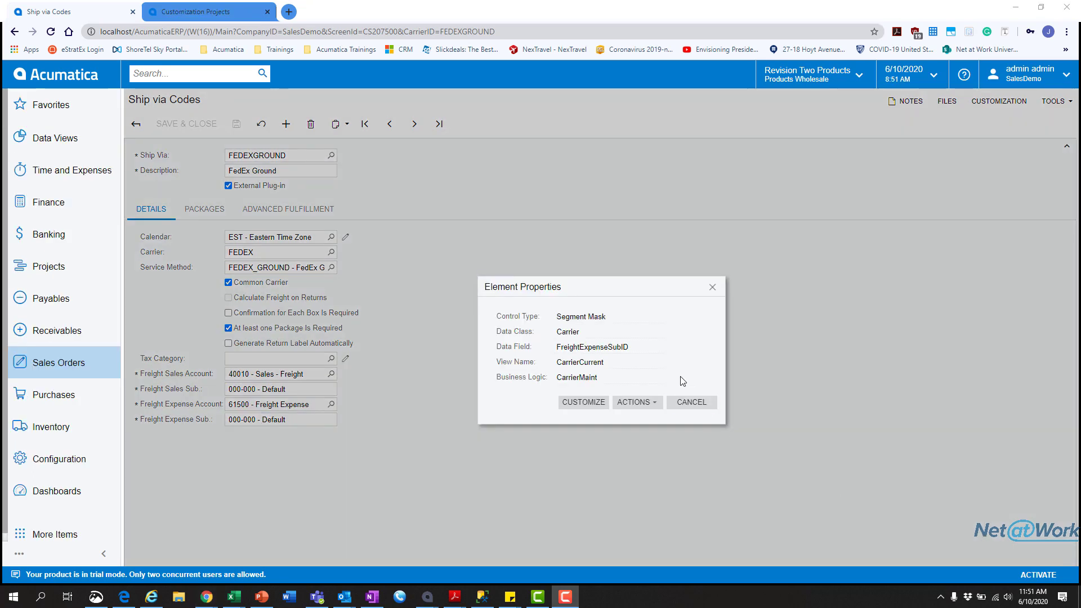
click(585, 404)
click(643, 405)
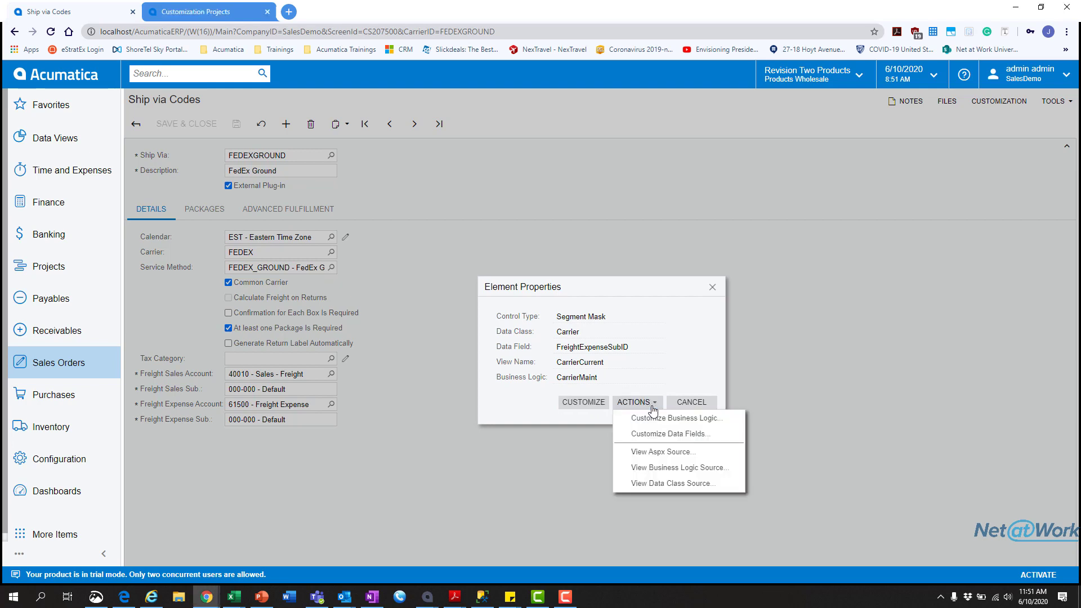
click(530, 406)
click(580, 403)
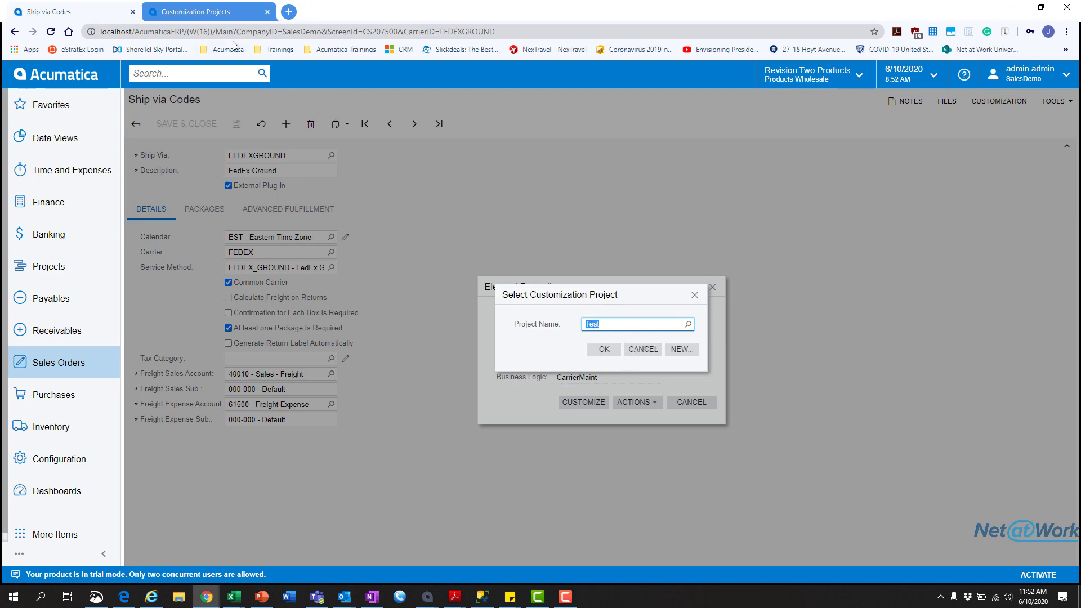
Create customization project SCAC1, since SCAC already exists, and confirm it in the Project Name lookup.
click(209, 11)
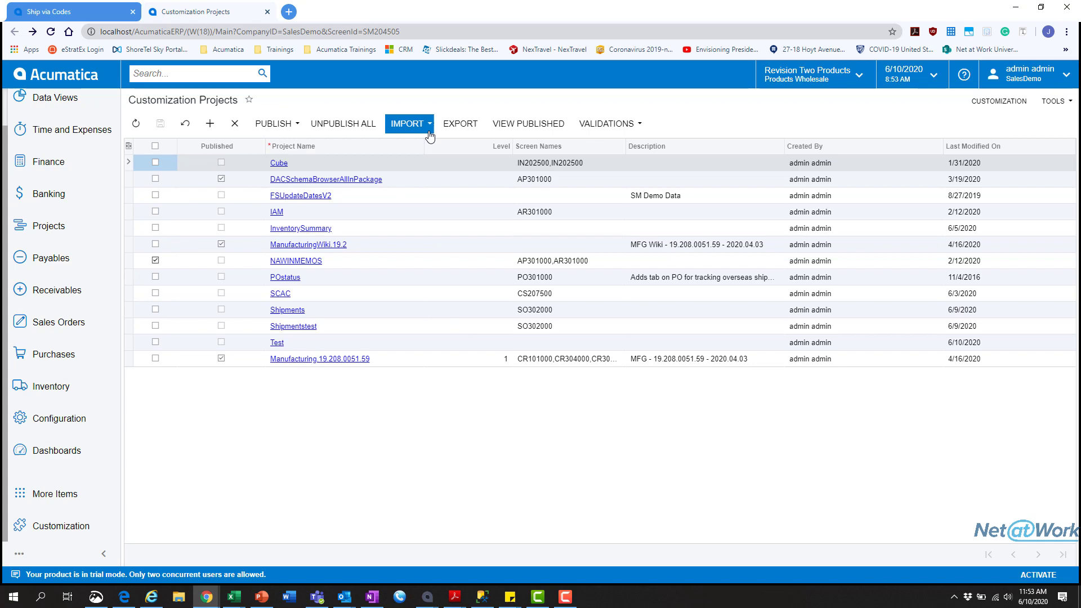
click(57, 12)
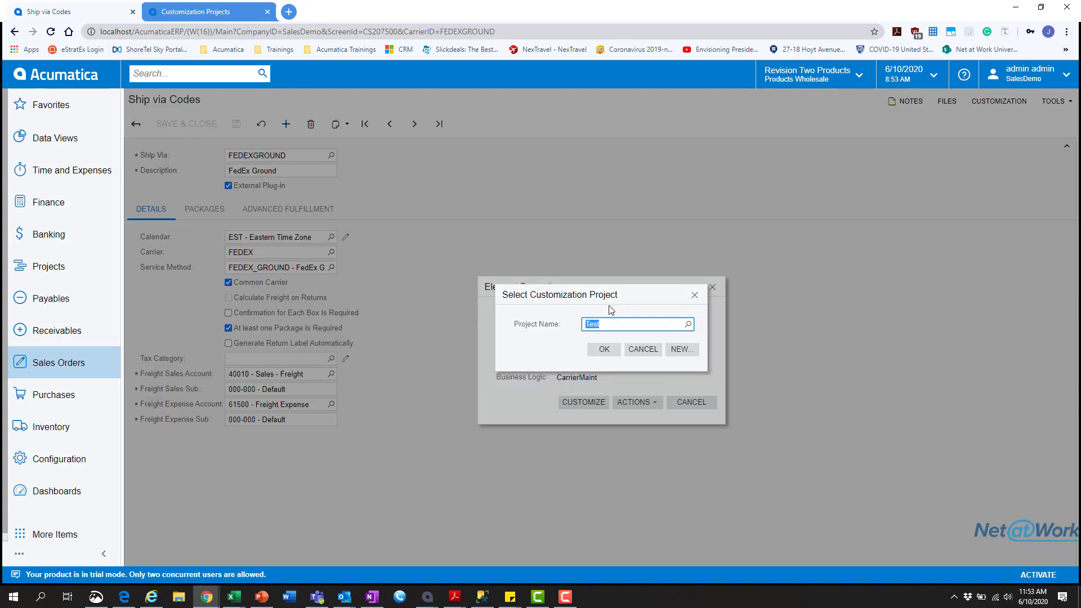
click(682, 350)
text(SCAC)
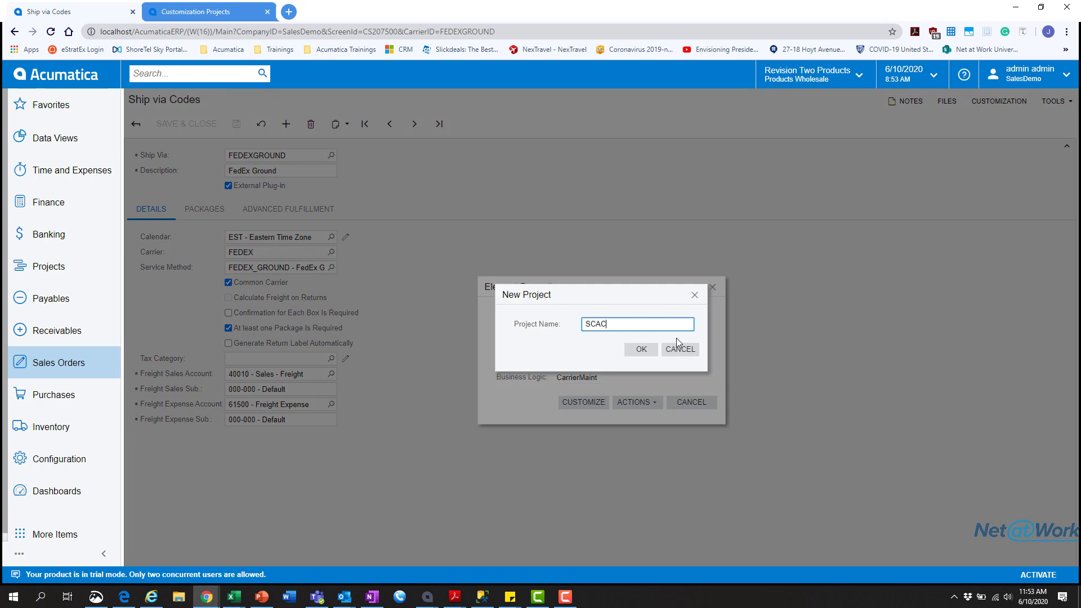
click(642, 350)
click(604, 324)
click(632, 350)
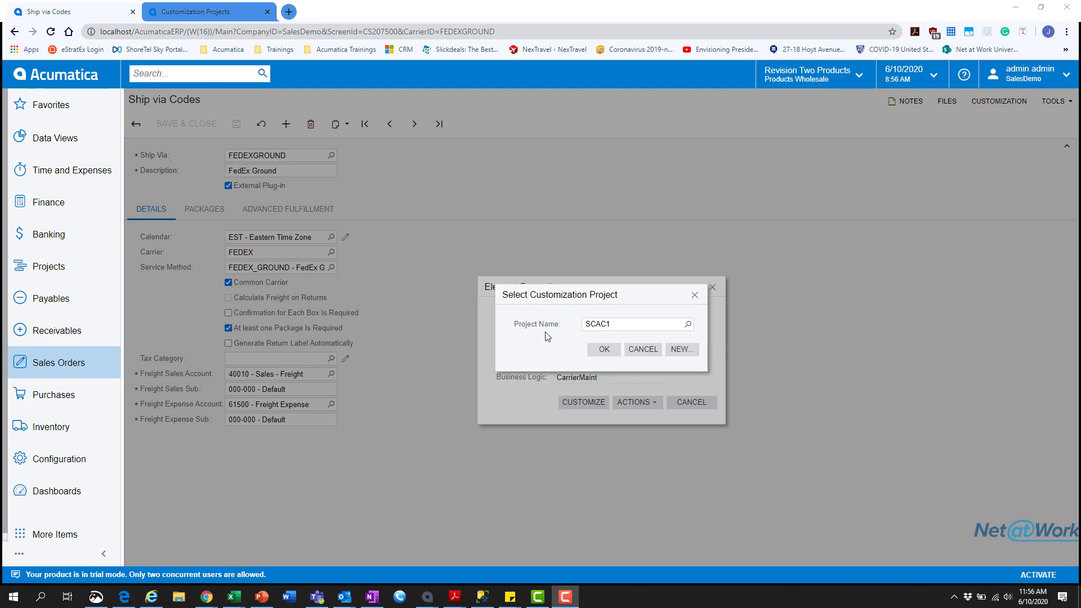
click(689, 325)
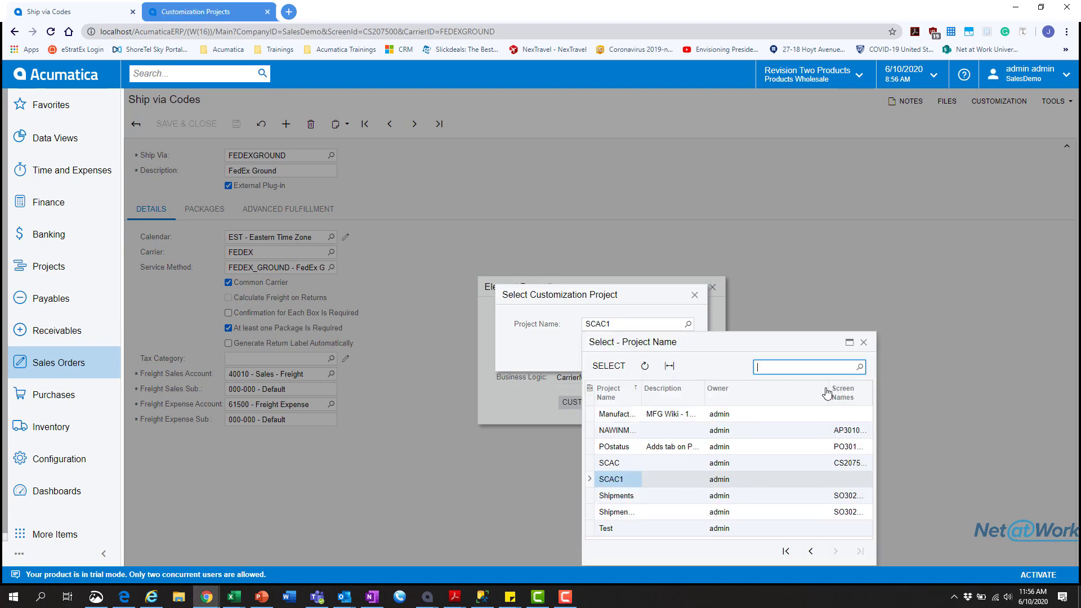
click(864, 345)
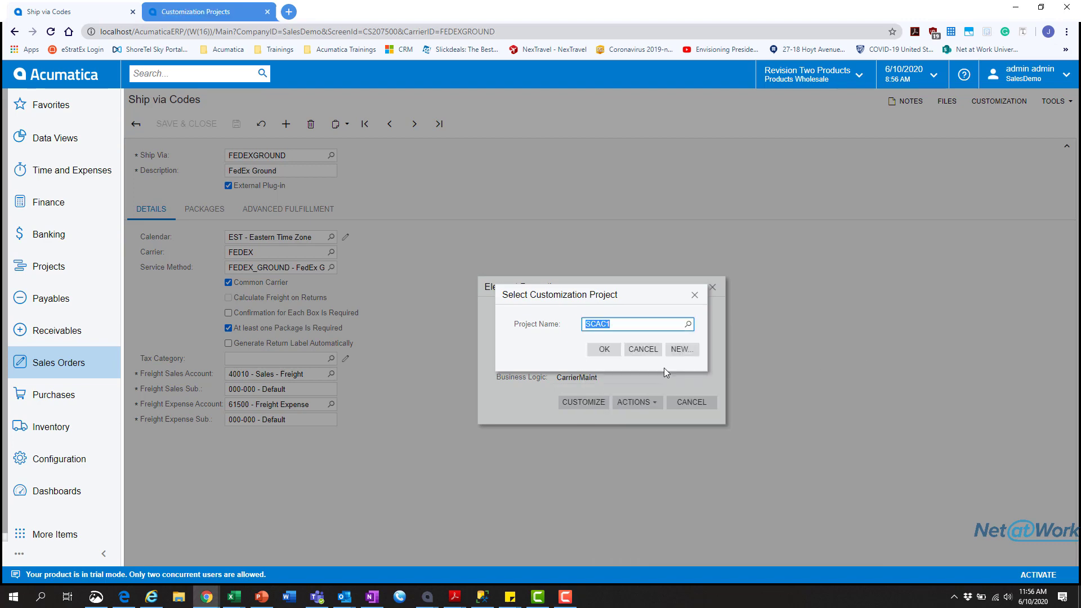
Confirm SCAC1 to open the Customization Project Editor, then move and enlarge its window.
click(595, 351)
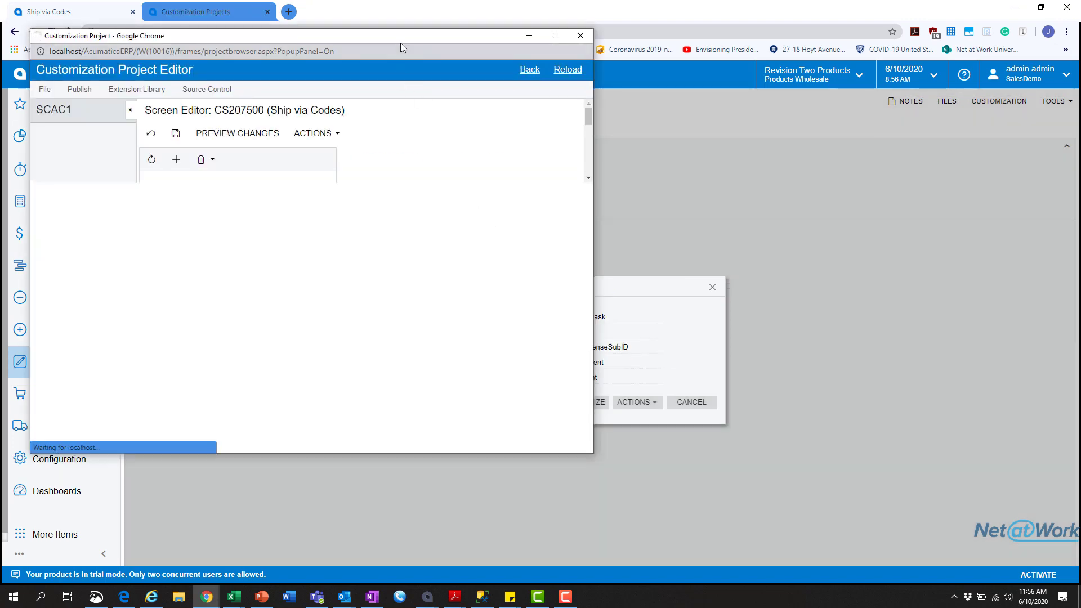
drag(406, 36, 644, 52)
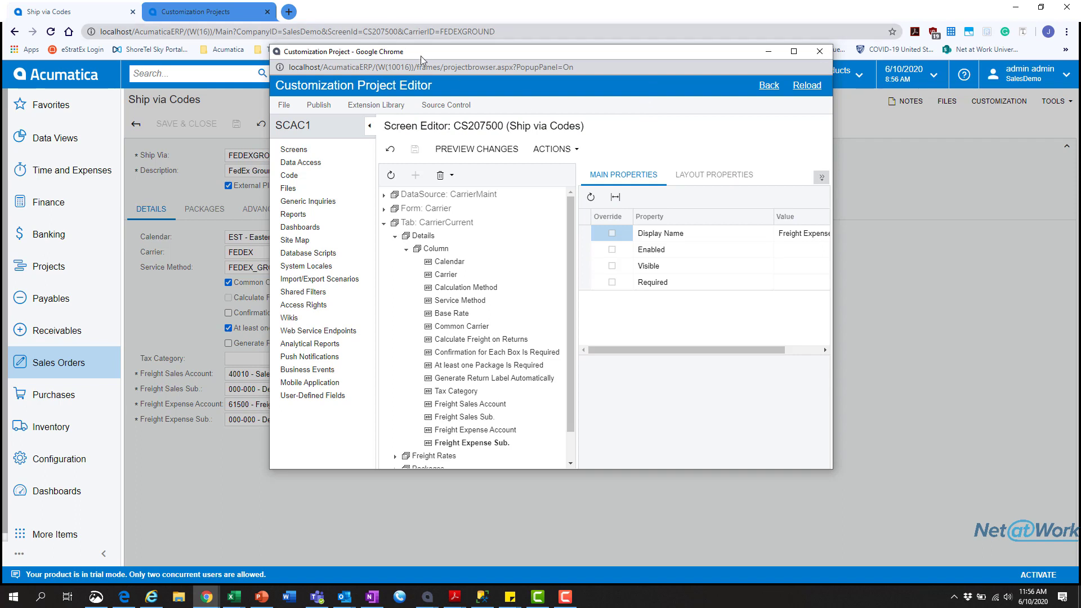
drag(420, 56, 570, 39)
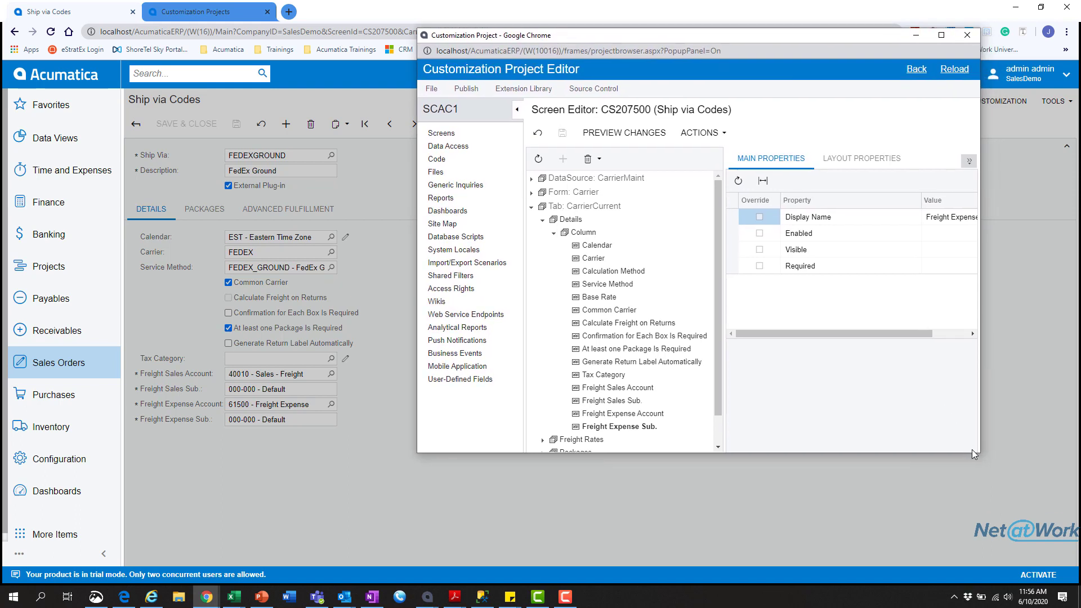
drag(980, 457, 1076, 582)
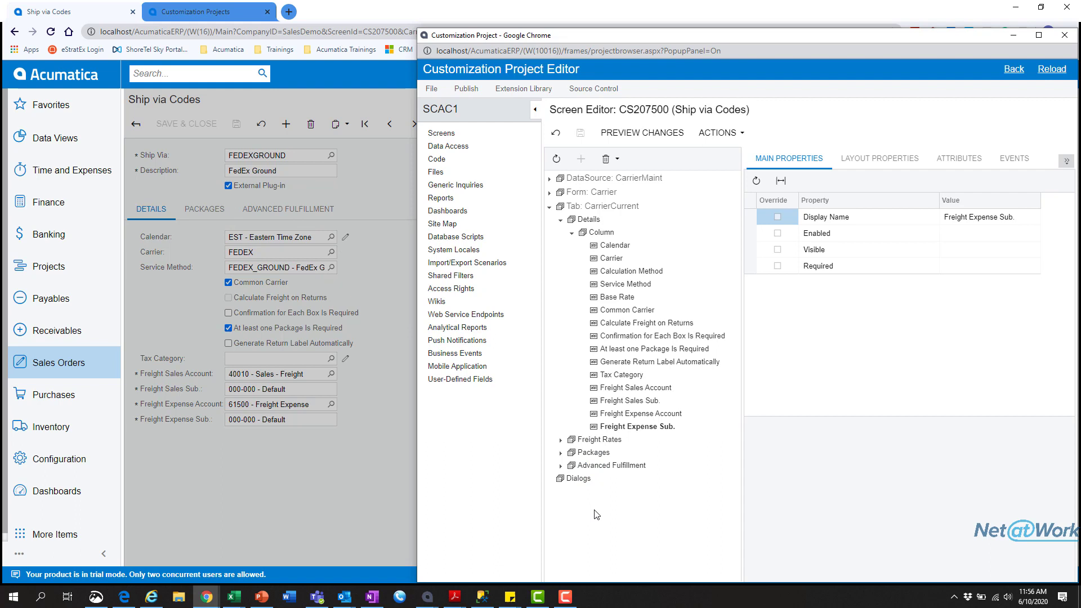
Expand Packages > Grid: CarrierPackages in the screen tree to list its fields.
click(560, 453)
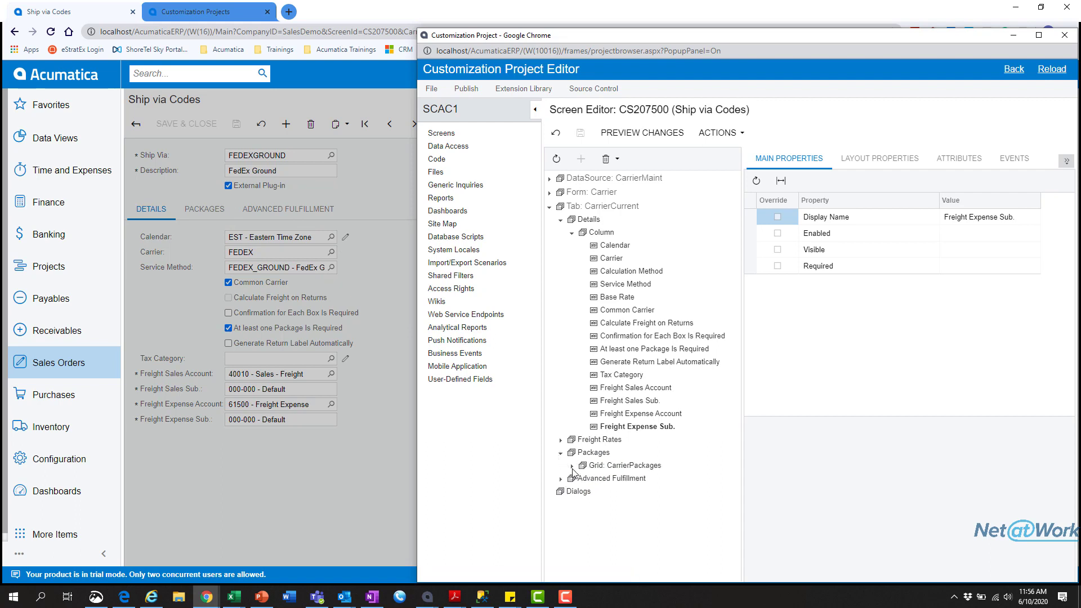
click(572, 467)
scroll(607, 485, down, 1)
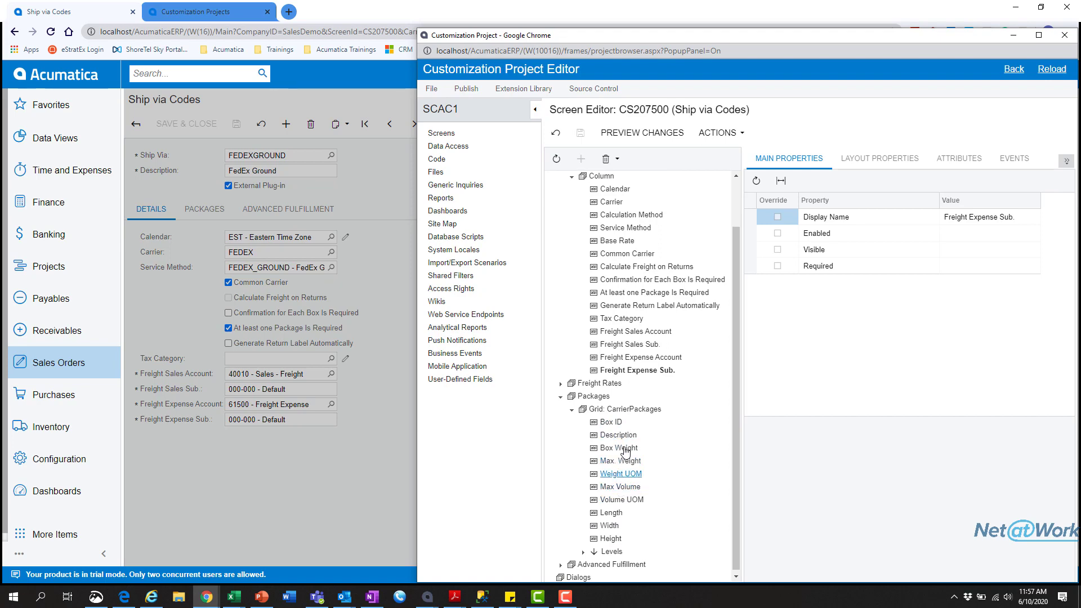
Compare with the Ship via Codes PACKAGES and DETAILS tabs, then reposition the editor window.
click(374, 353)
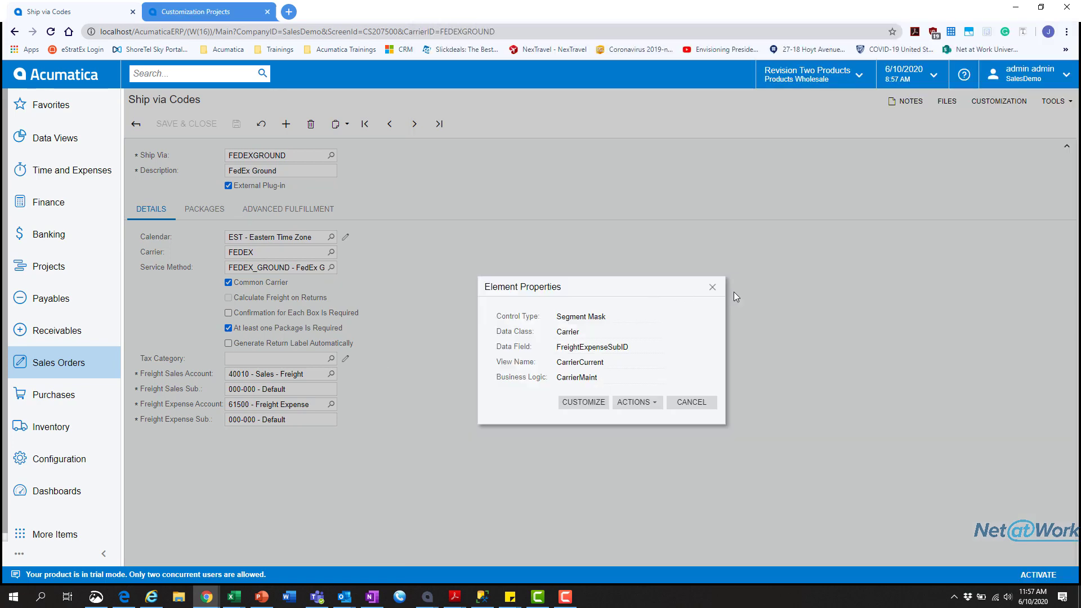
click(712, 288)
click(221, 214)
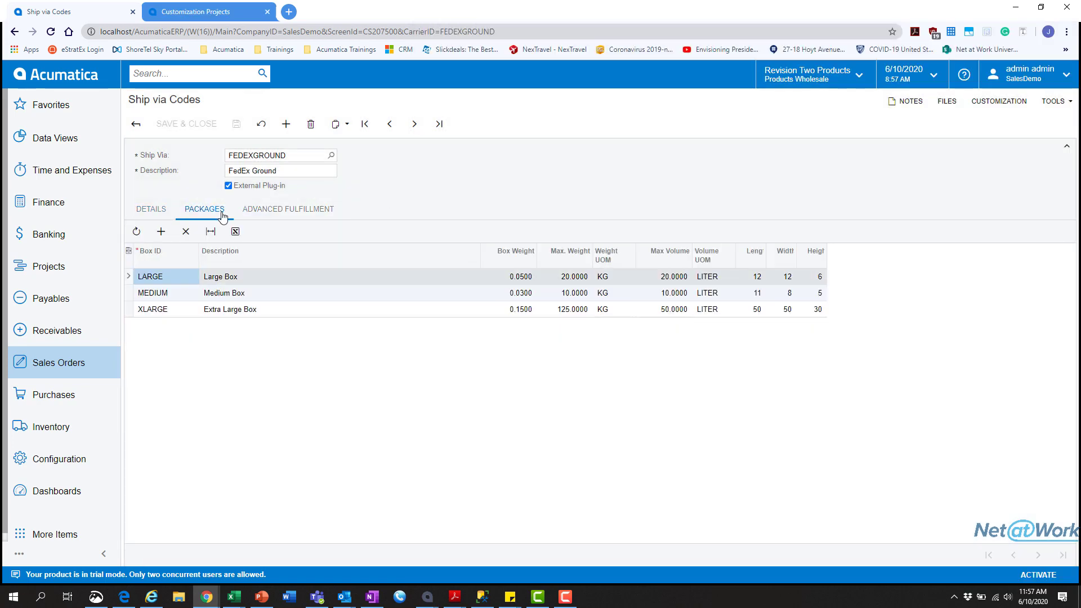
key(alt+Tab)
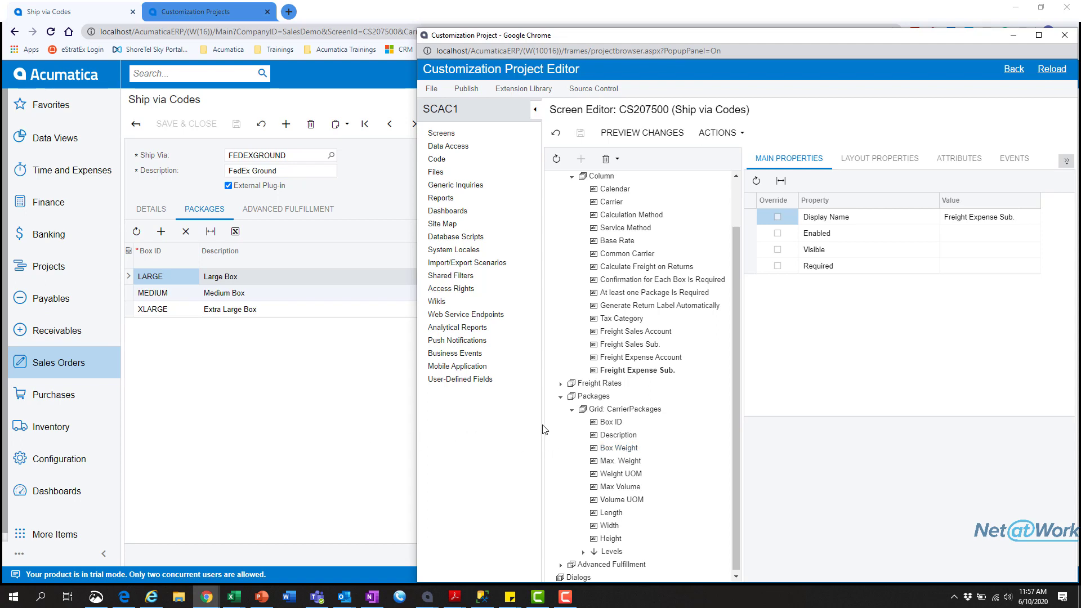
click(270, 403)
click(151, 209)
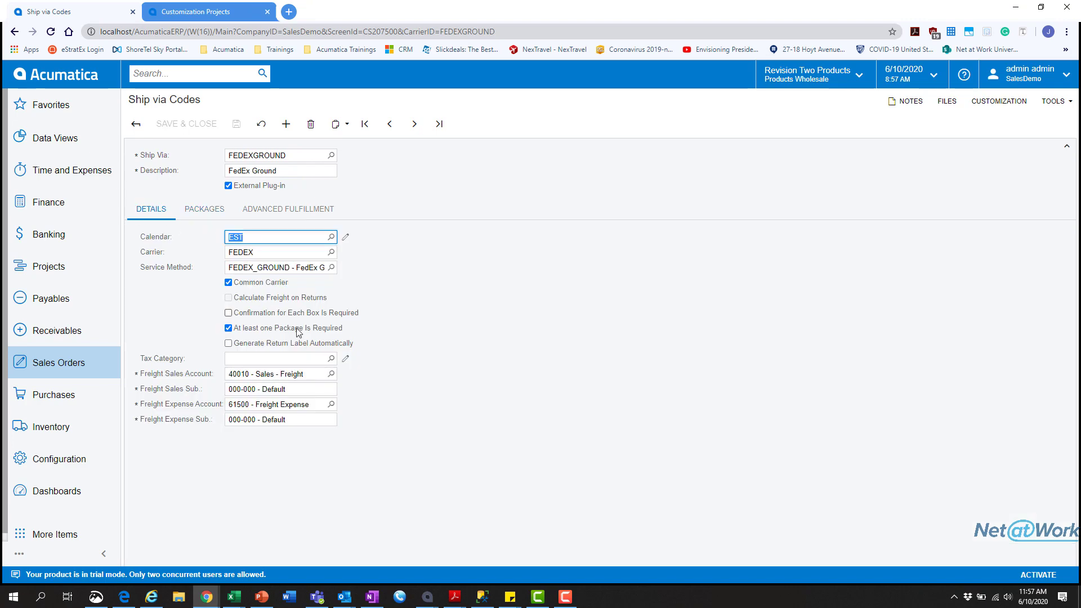
key(alt+Tab)
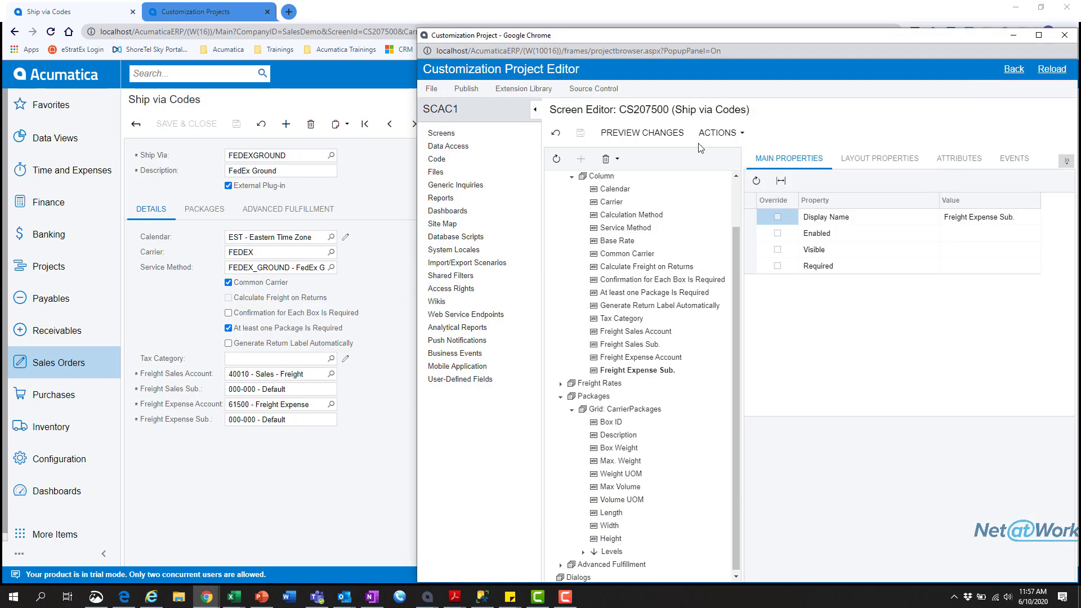
drag(603, 34, 595, 21)
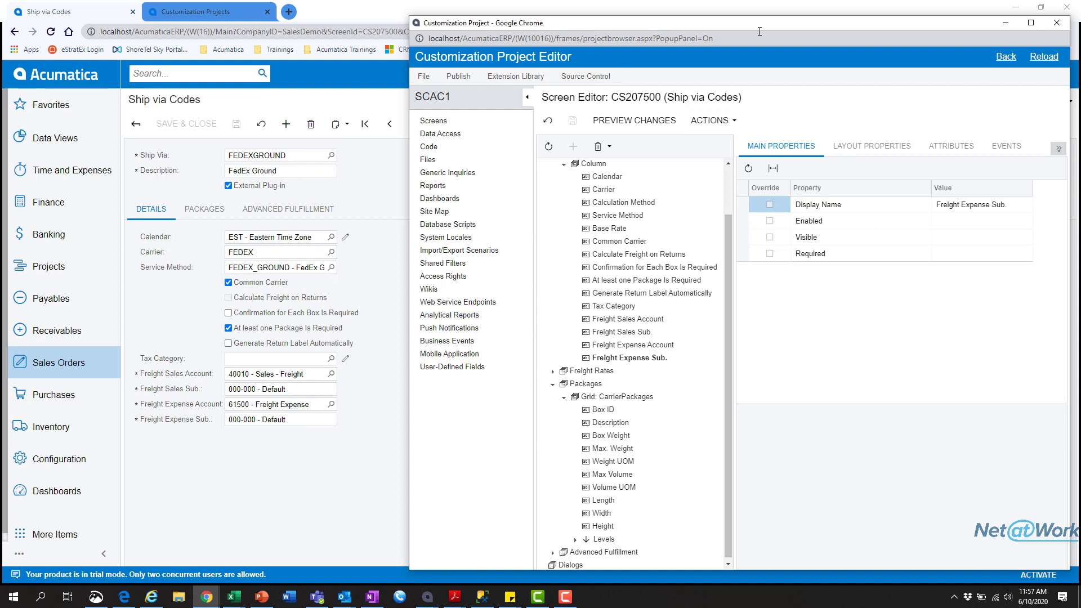
drag(758, 23, 730, 14)
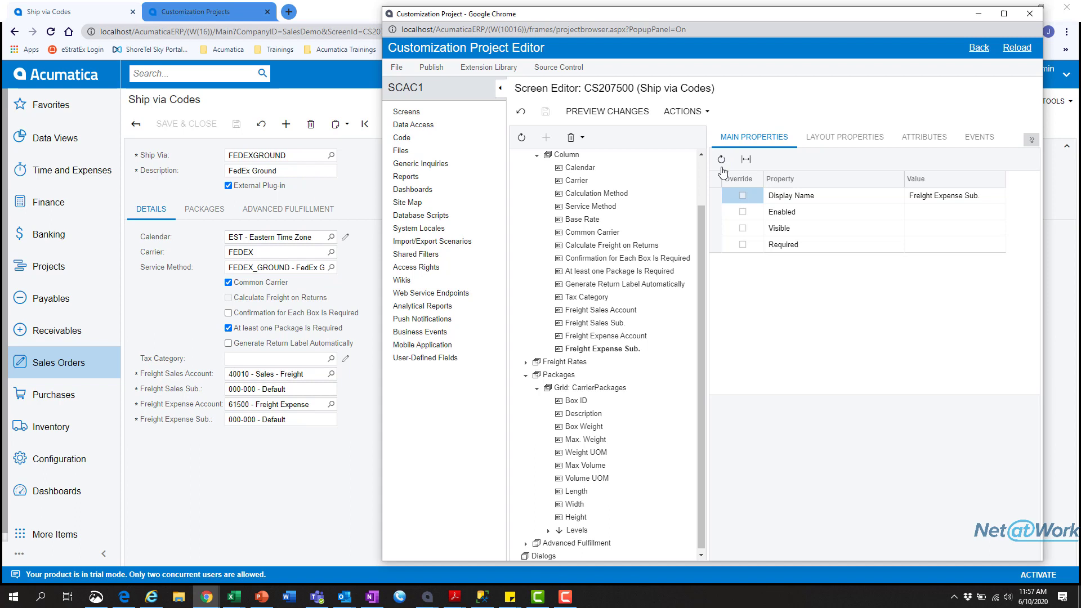
scroll(656, 310, up, 1)
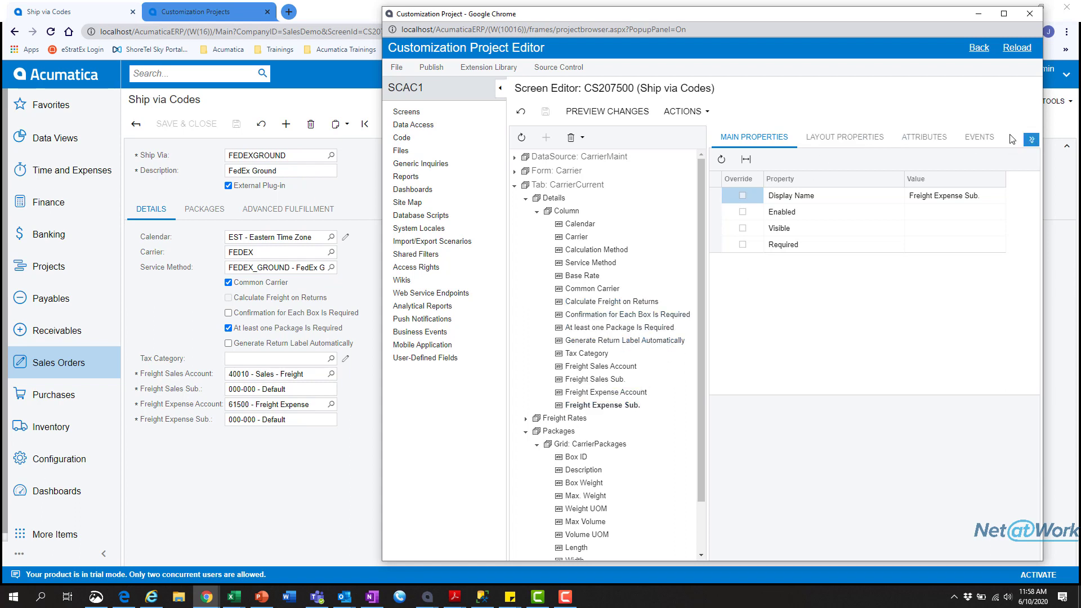
Maximize the editor, review Attributes, Events, Add Controls and View ASPX, then list Add Data Fields.
double_click(758, 16)
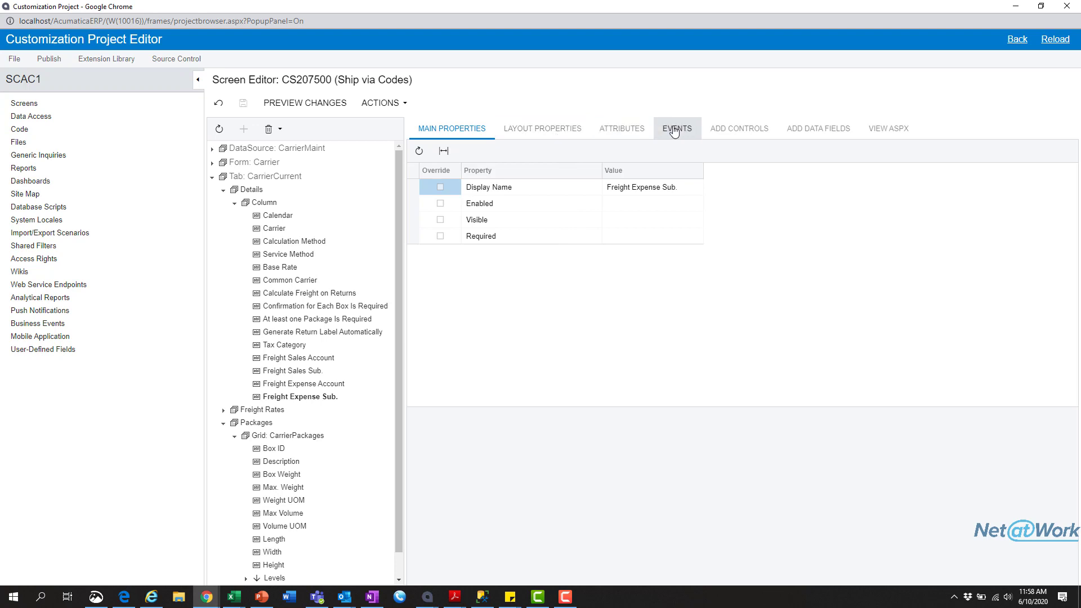
click(583, 130)
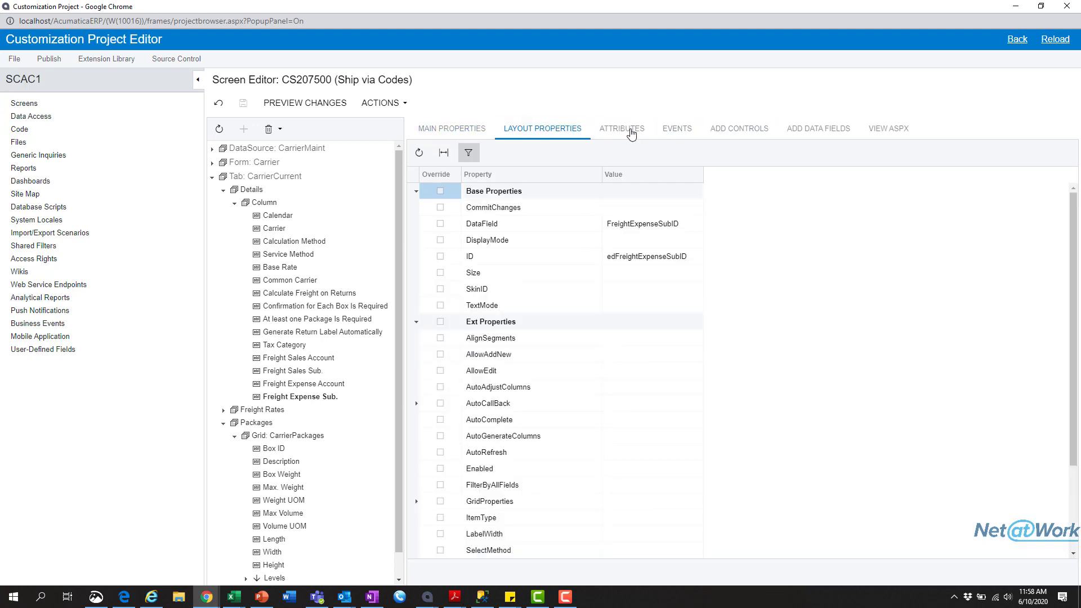
click(628, 130)
click(676, 129)
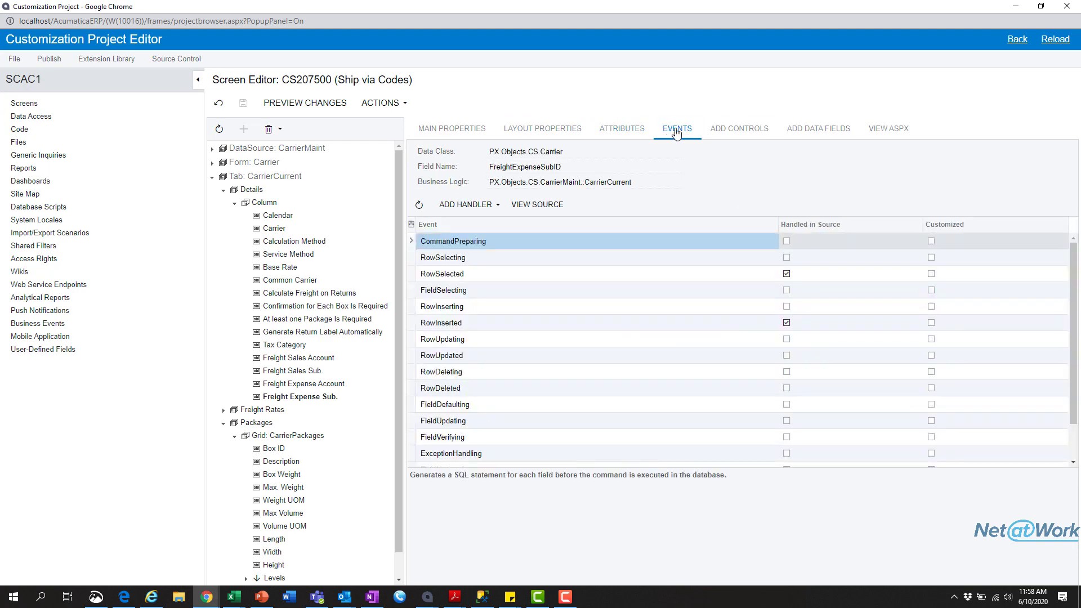
click(730, 132)
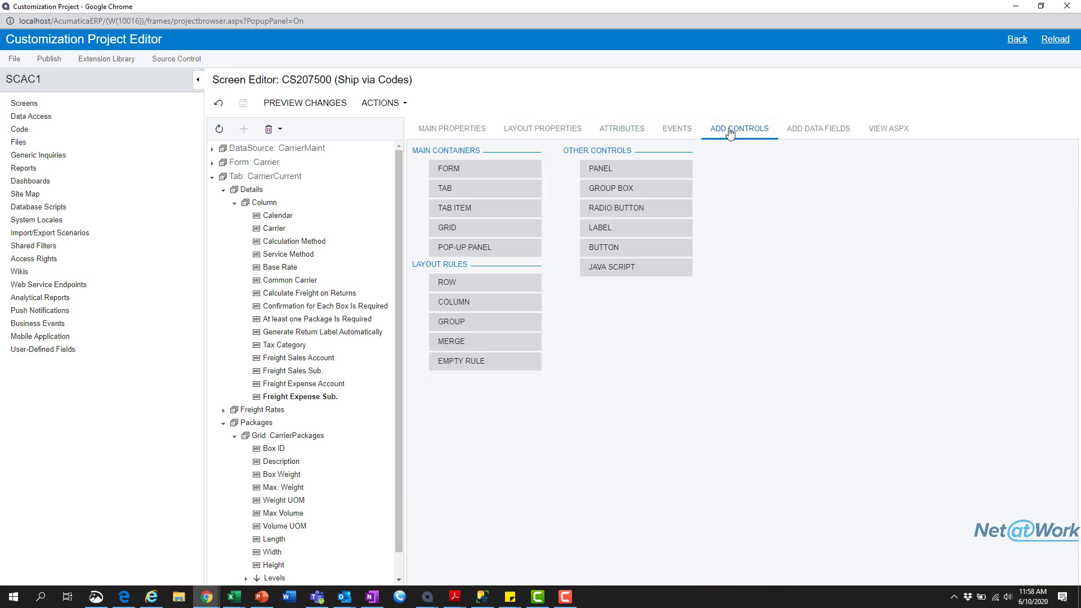
click(801, 135)
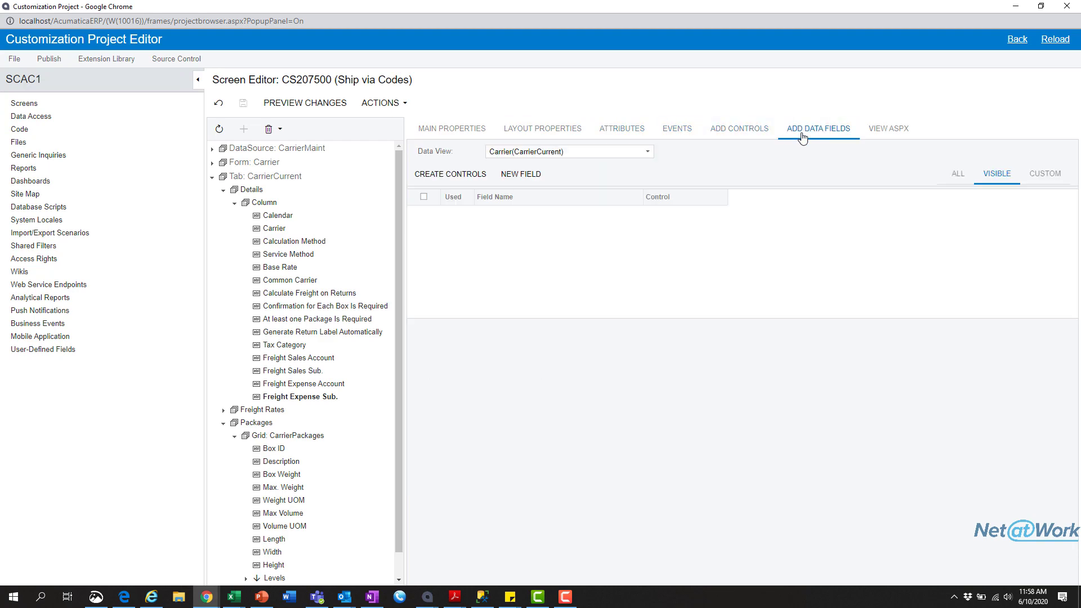
click(875, 134)
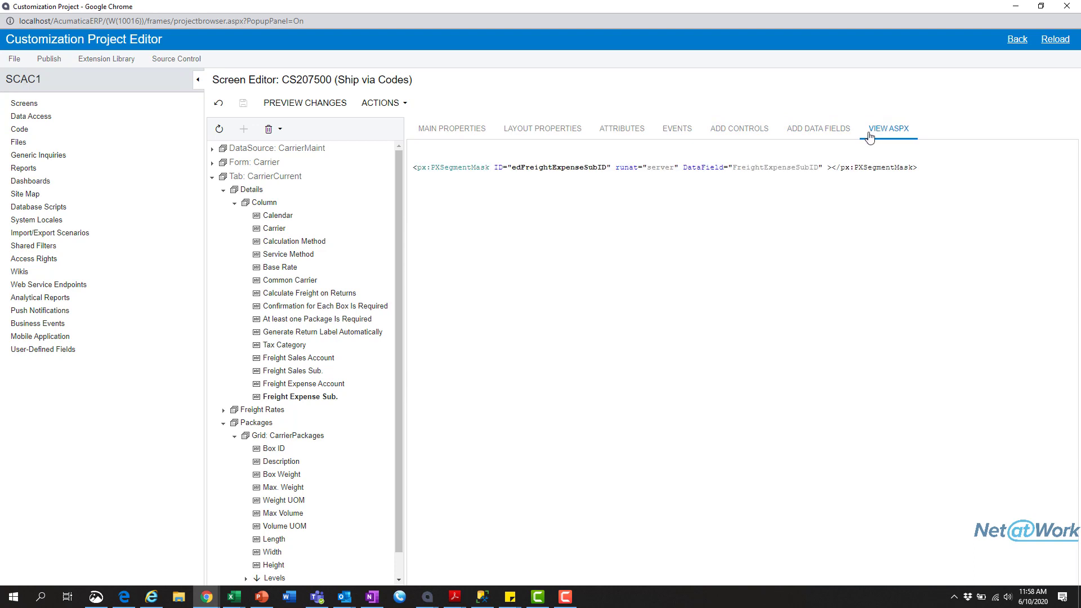
click(750, 138)
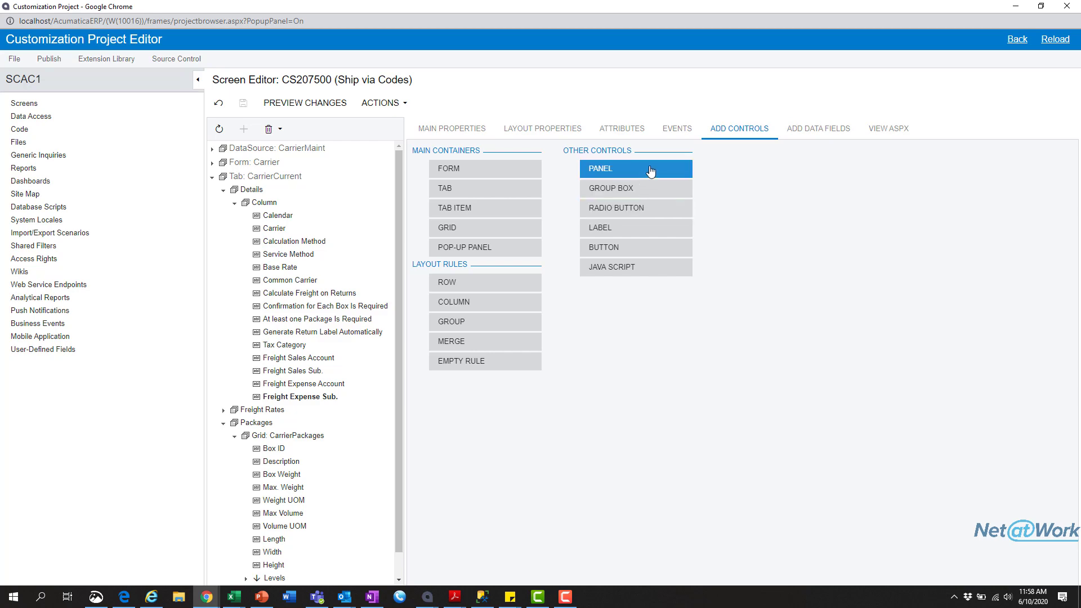
click(793, 133)
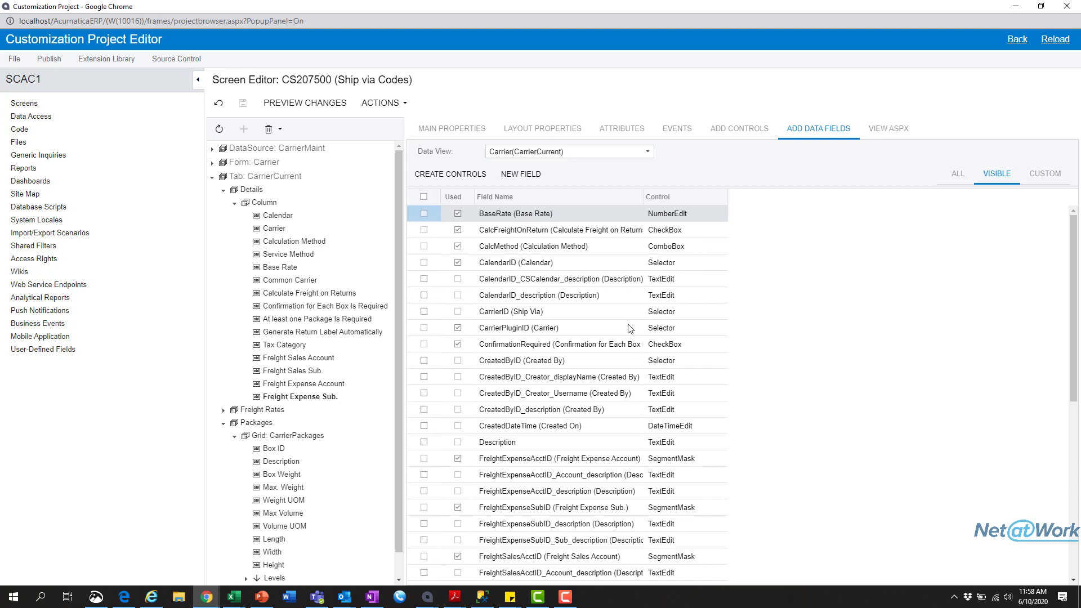
scroll(623, 330, down, 4)
scroll(622, 331, down, 2)
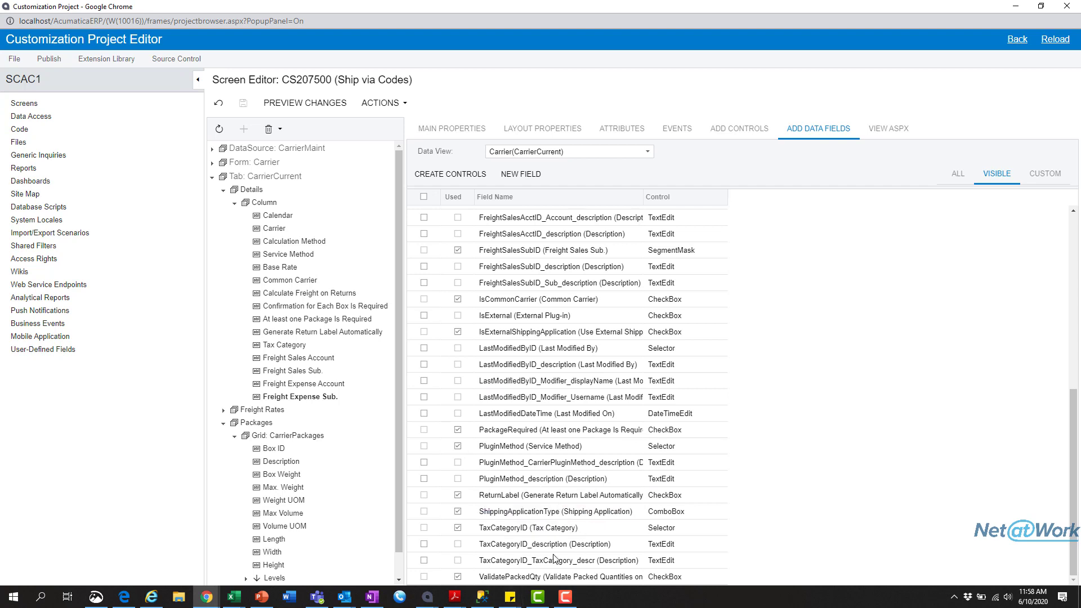
Add new field SCAC with display name 'SCAC #', data type string and length 8.
click(537, 175)
text(SCAC)
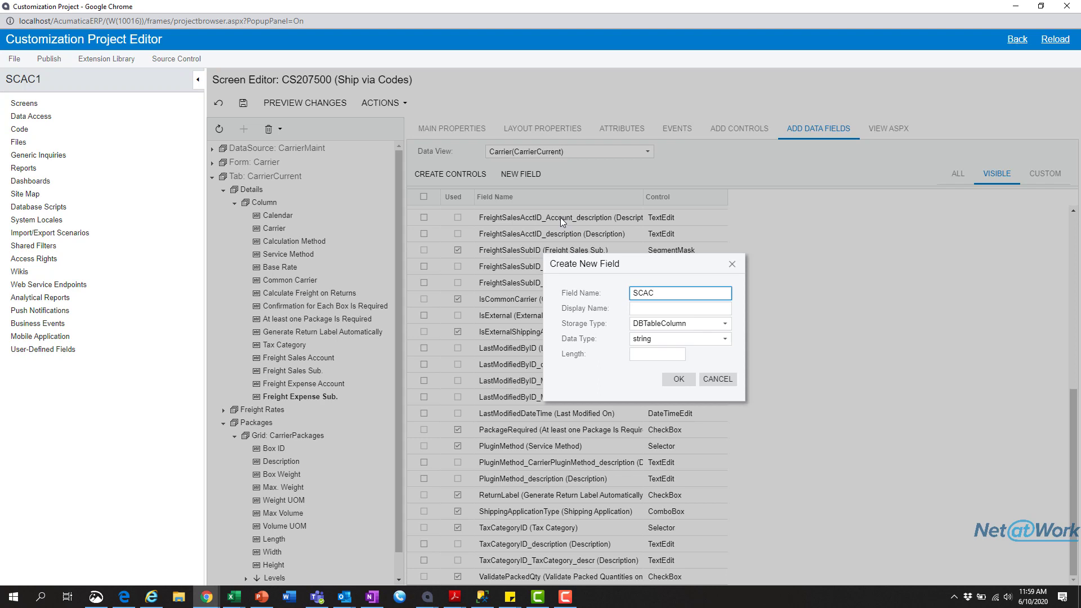
key(Tab)
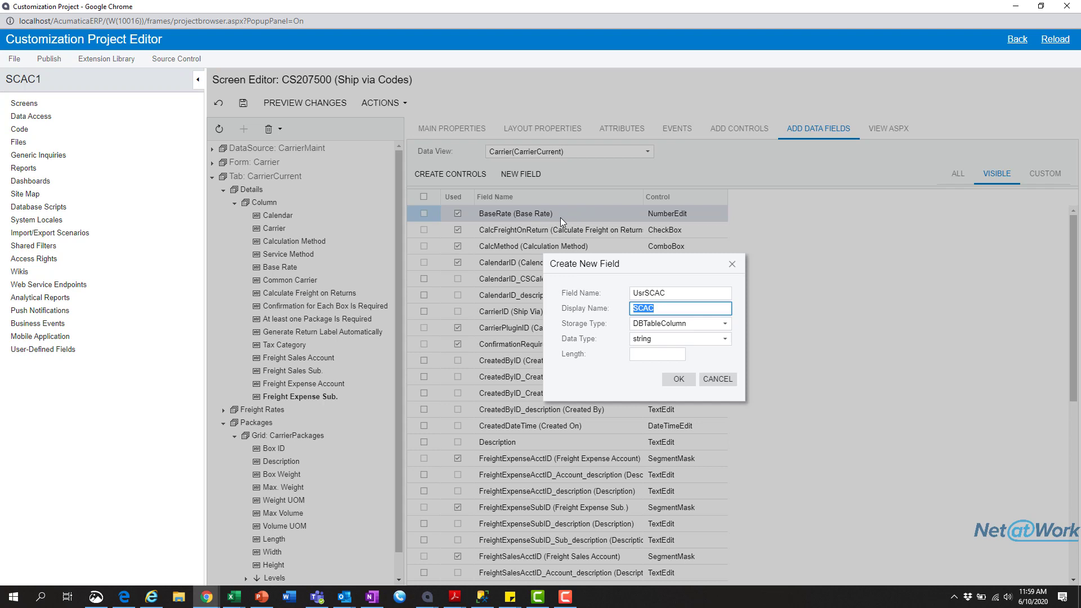
key(End)
text(#)
click(682, 345)
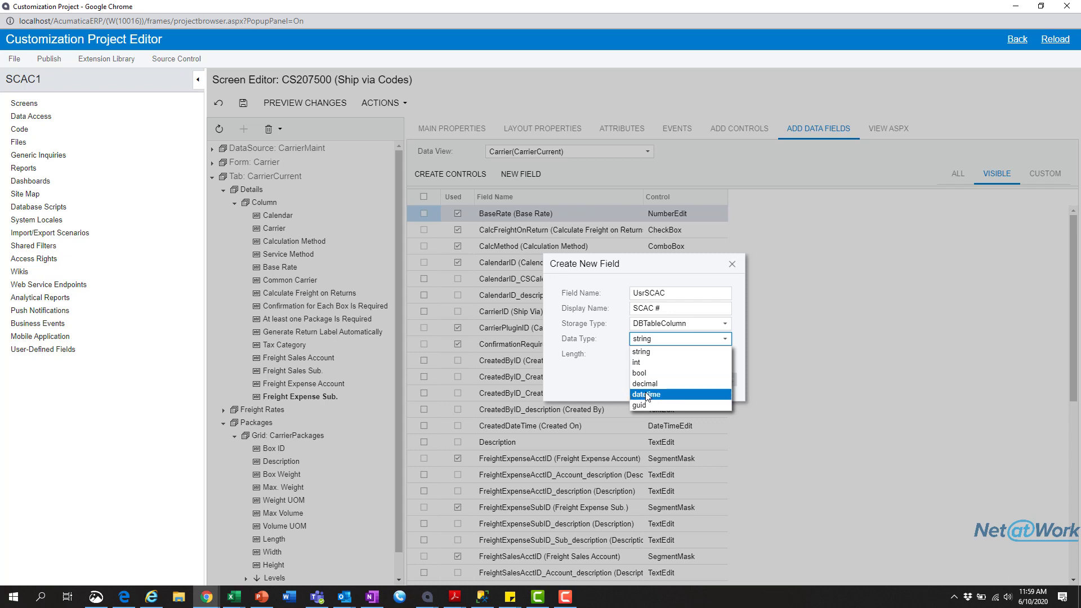
click(609, 380)
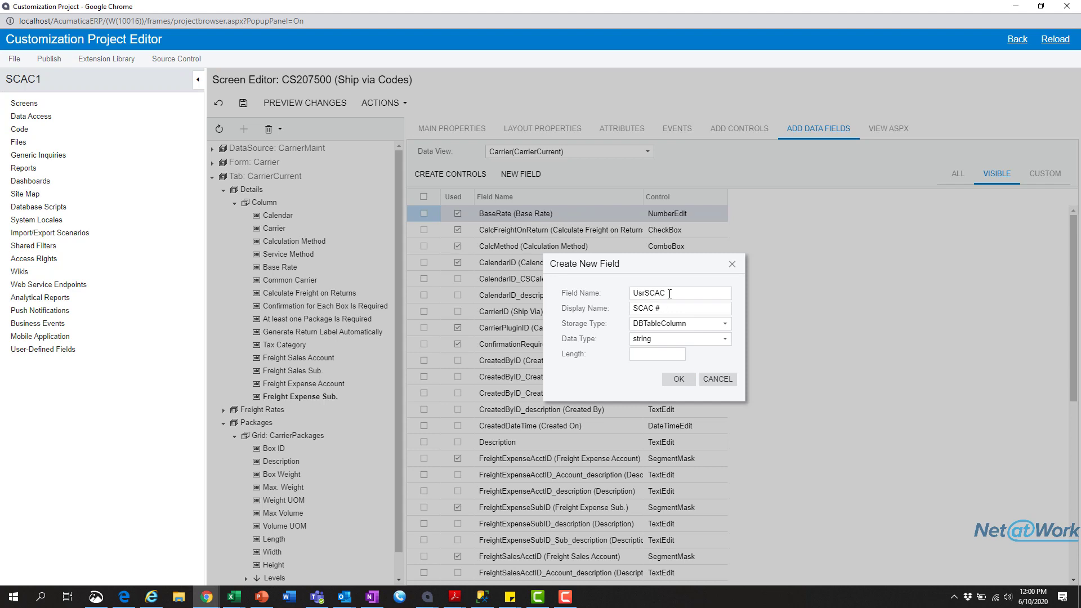
click(653, 353)
text(8)
click(674, 382)
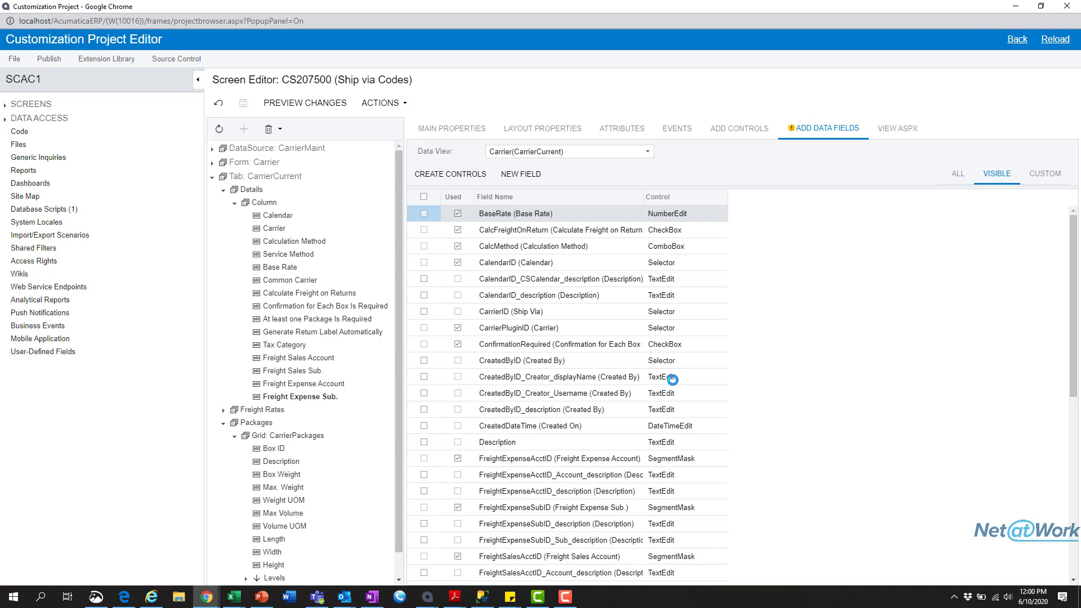
Scroll down to UsrSCAC, then publish the current SCAC1 project until 'Website updated.' appears.
scroll(615, 364, down, 4)
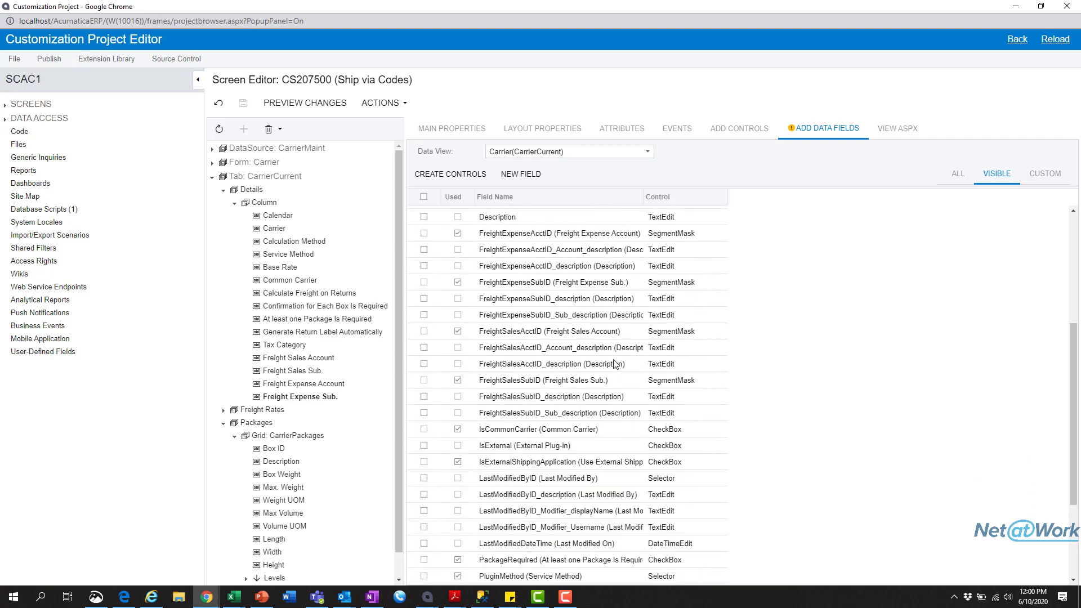
scroll(616, 364, down, 3)
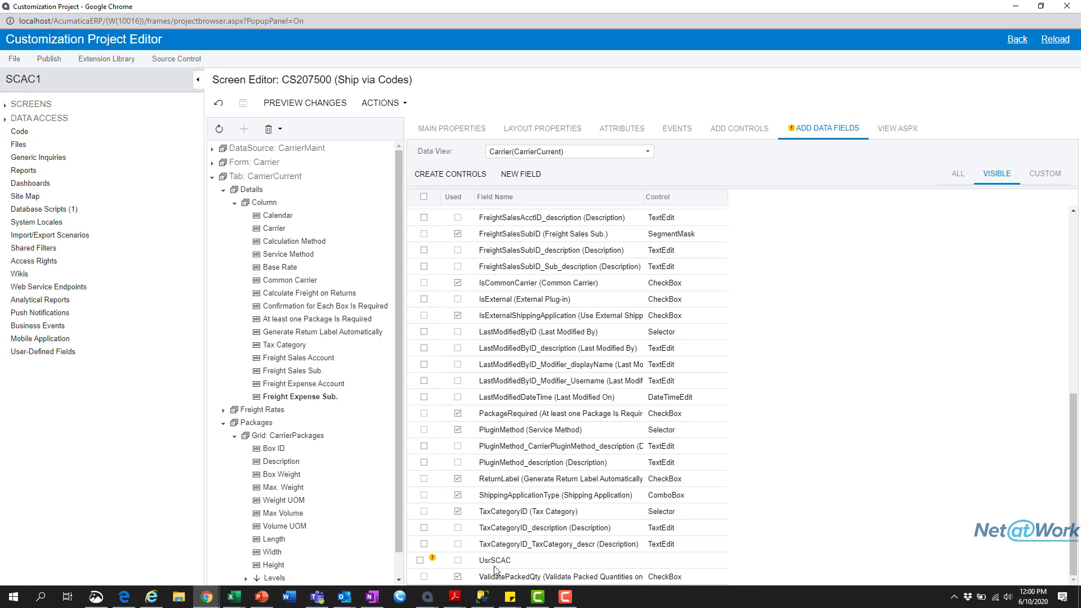
mouse_move(434, 563)
click(45, 60)
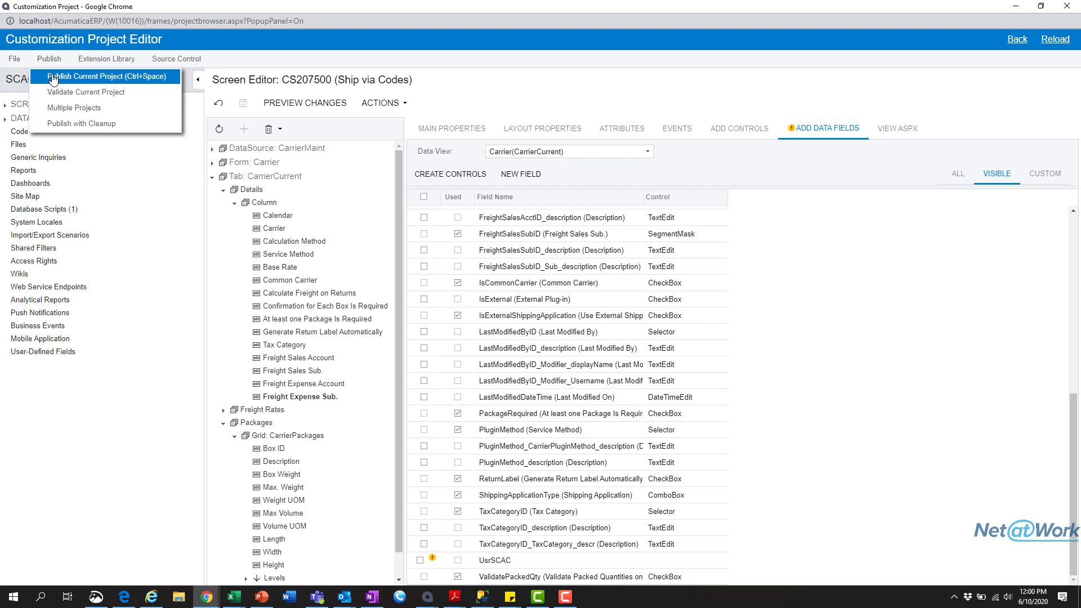
click(53, 77)
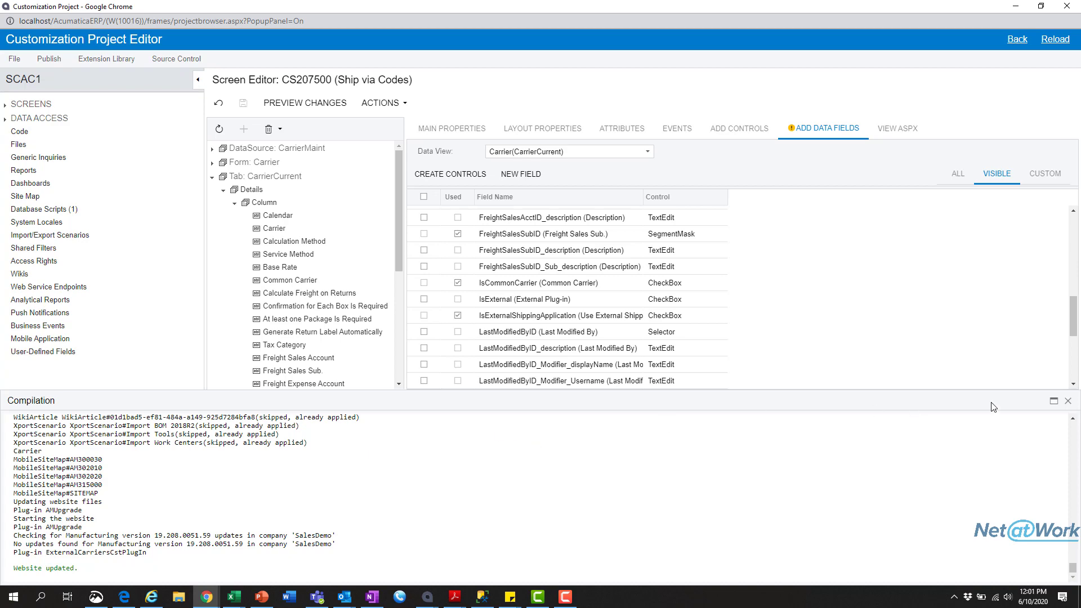
Close the compilation log, reload the customization editor, and expand its customized screens list.
click(1068, 403)
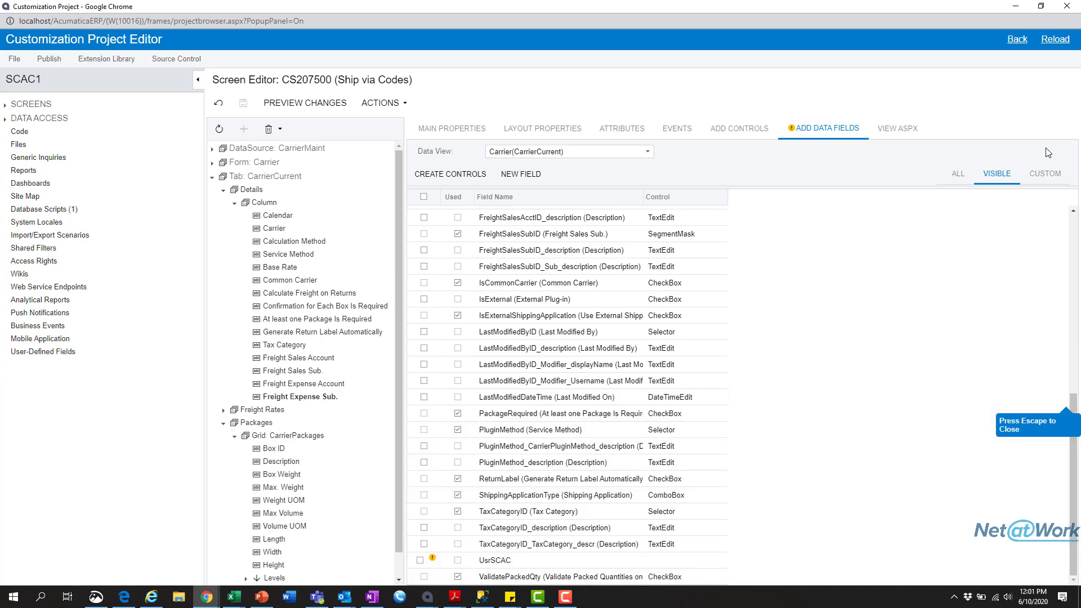
click(1055, 41)
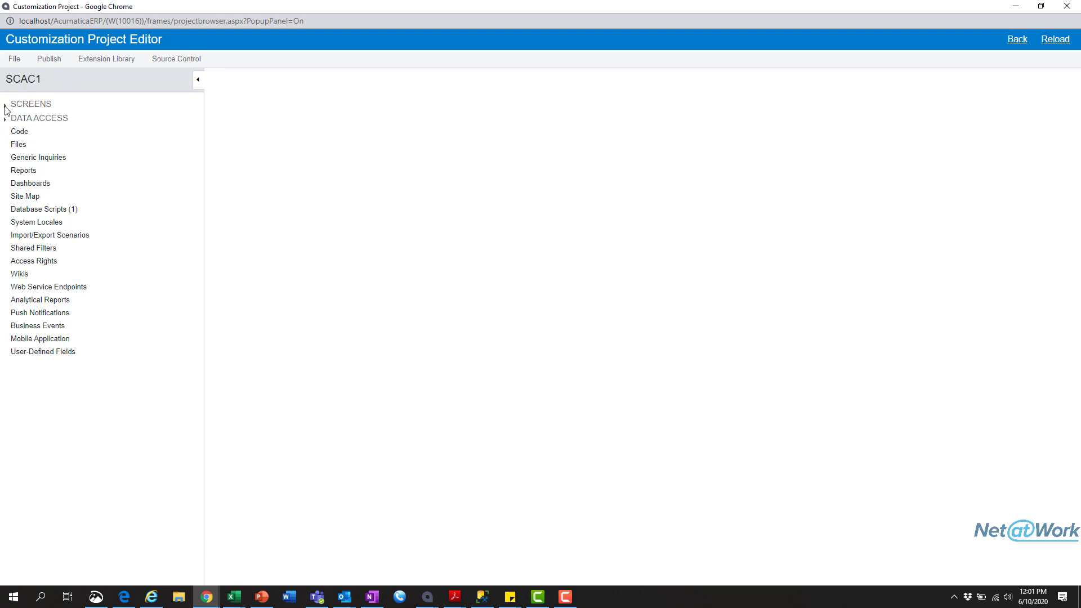
drag(166, 11, 613, 222)
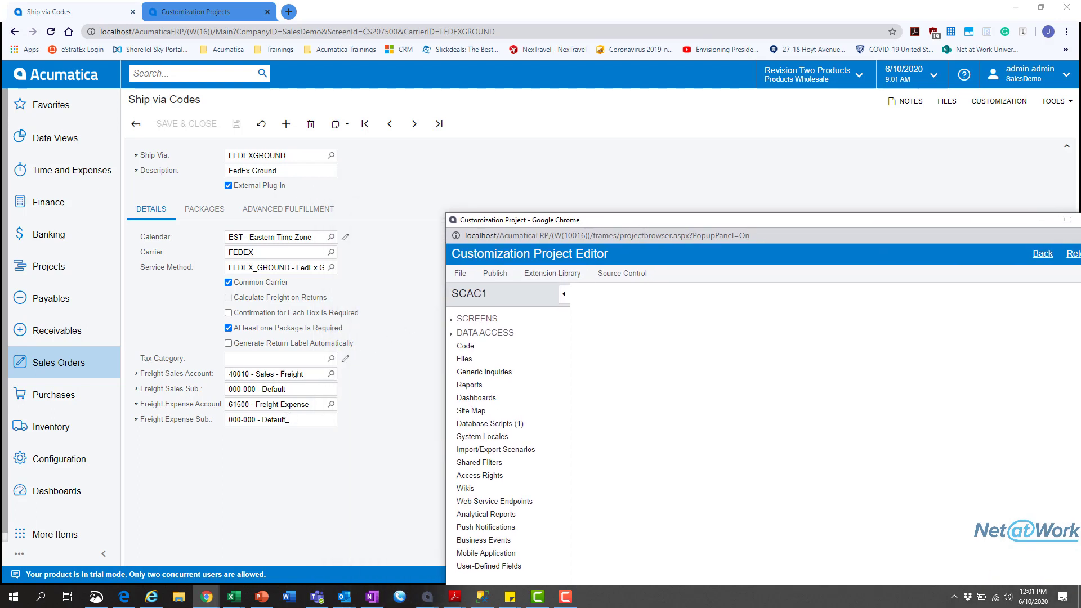
click(451, 320)
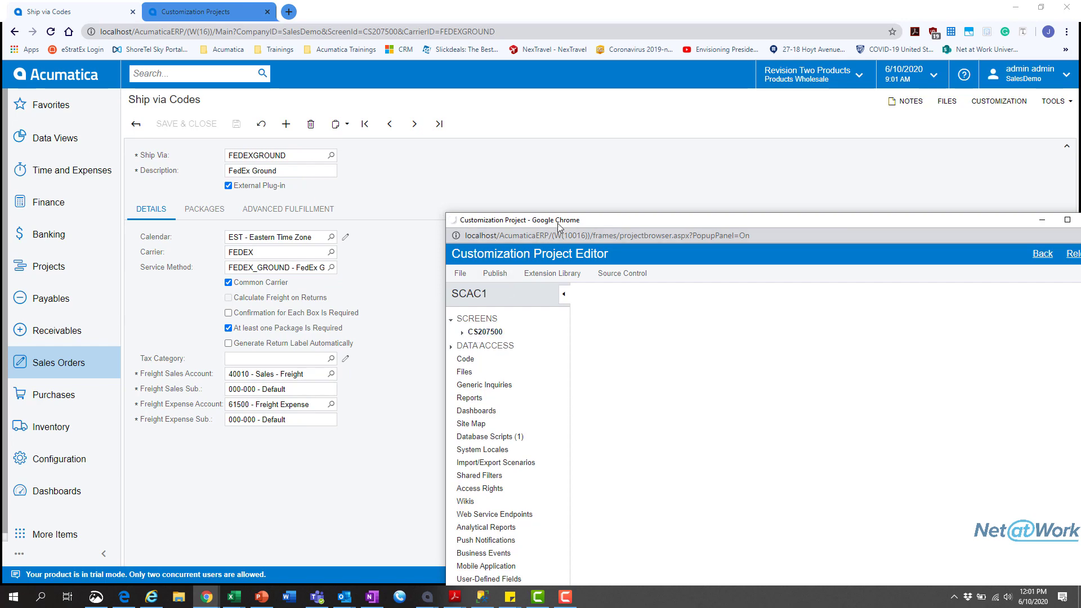
drag(559, 225, 367, 29)
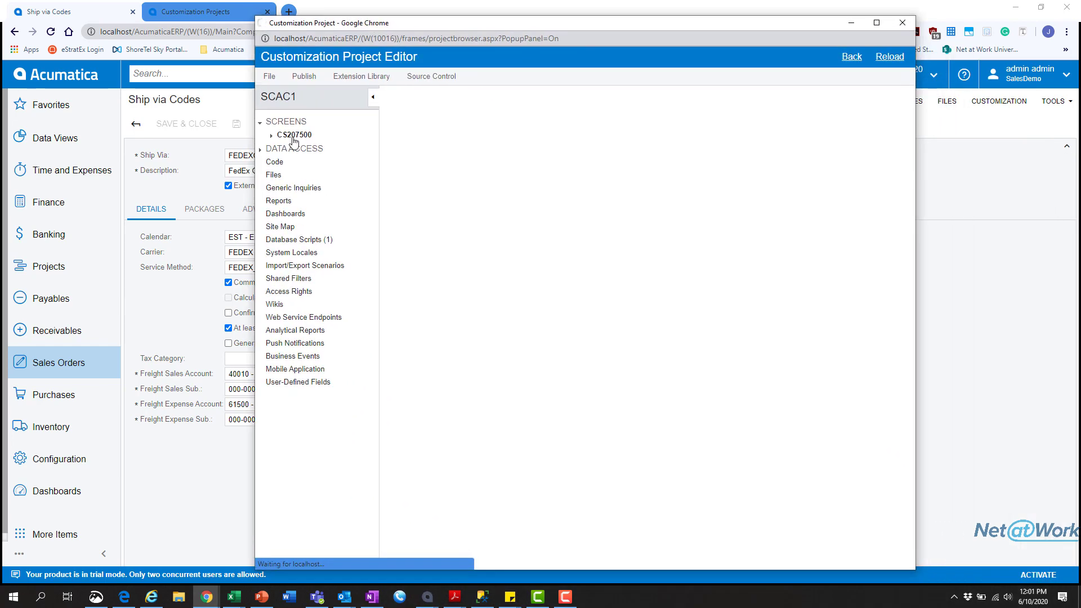
Open CS207500 Ship via Codes in the Screen Editor, expanding CarrierCurrent > Details > Column.
click(293, 136)
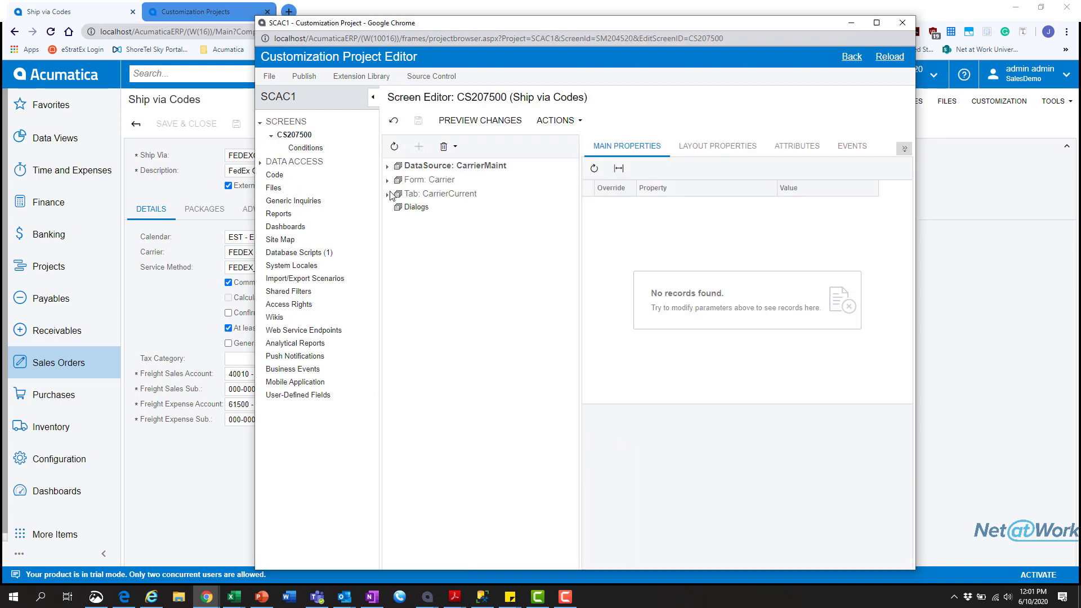
click(387, 208)
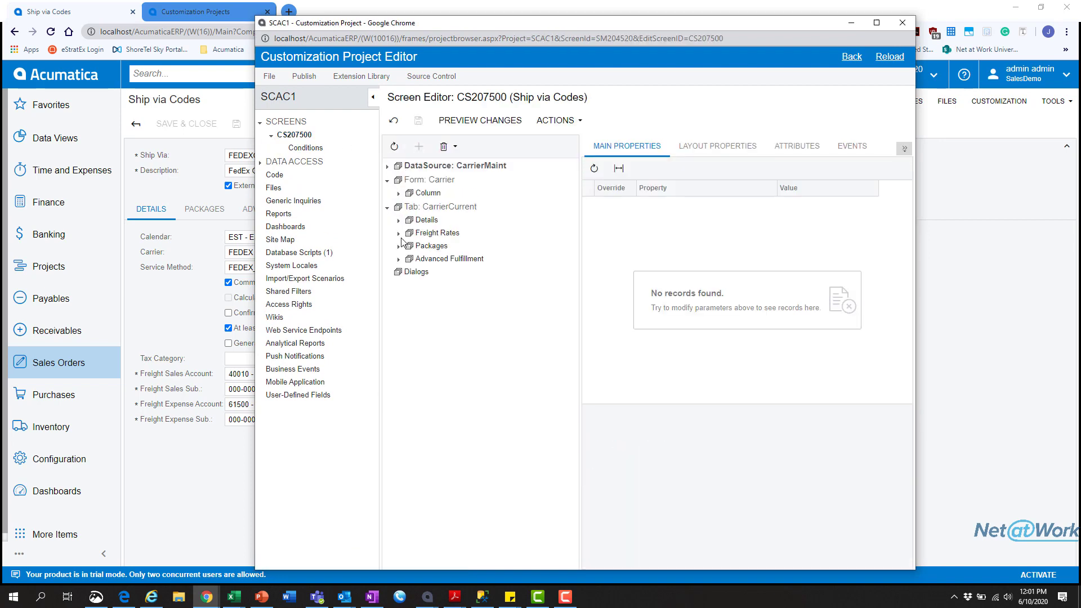
click(398, 220)
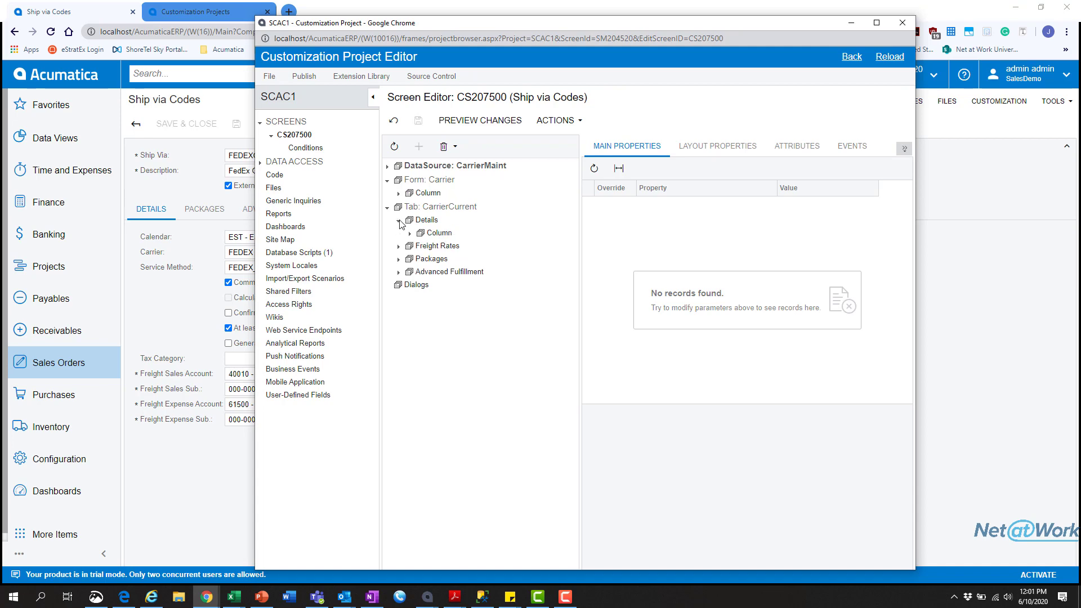
click(410, 233)
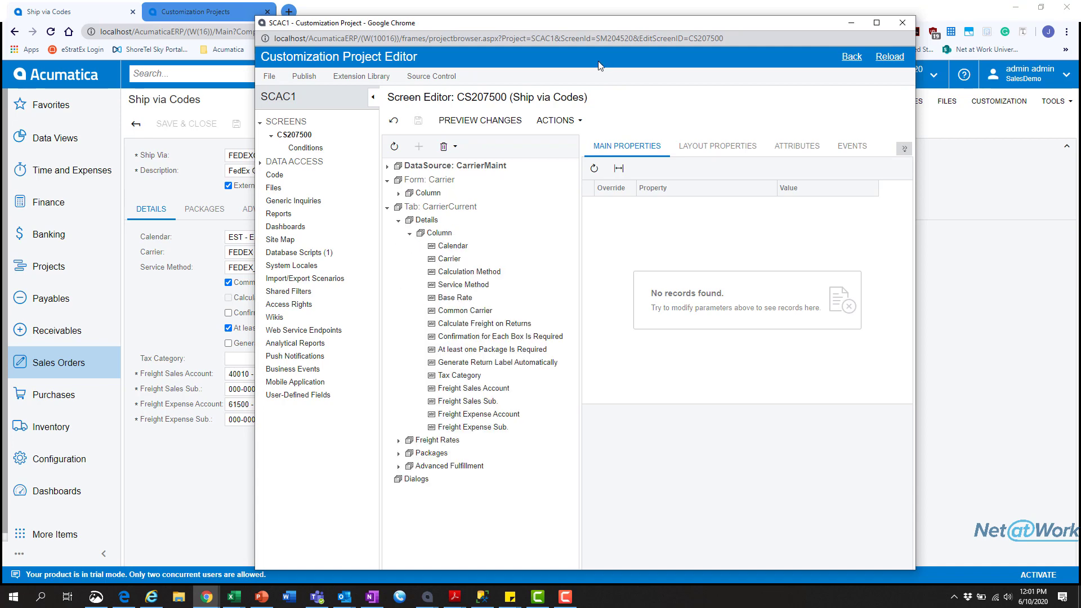
drag(599, 31, 597, 2)
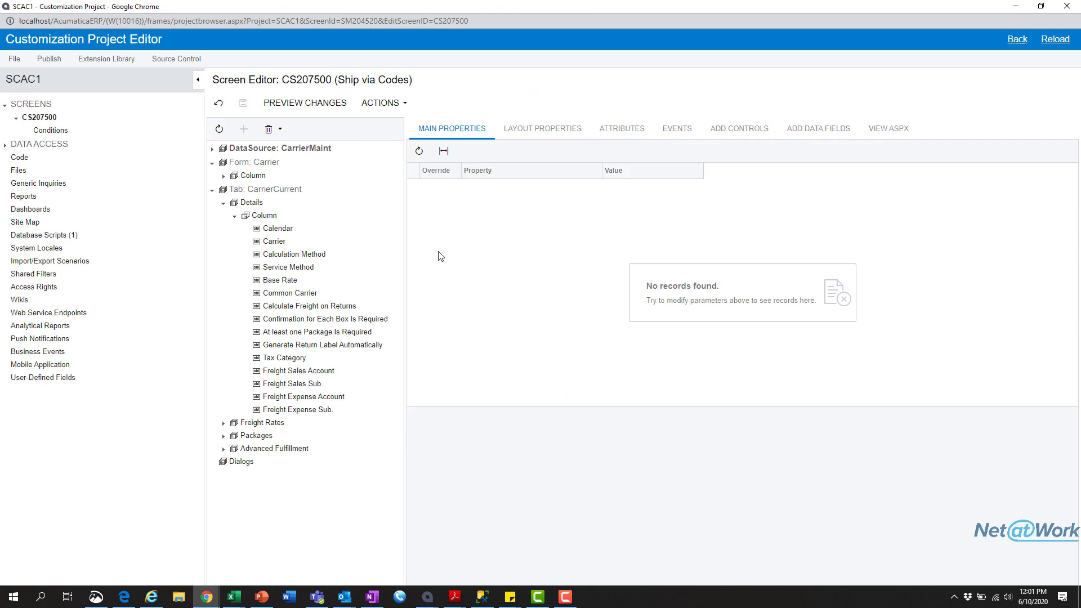
In Add Data Fields, browse the Carrier, CarrierCurrent, CarrierPackages, DefaultBoxes and FreightRates data views.
click(825, 133)
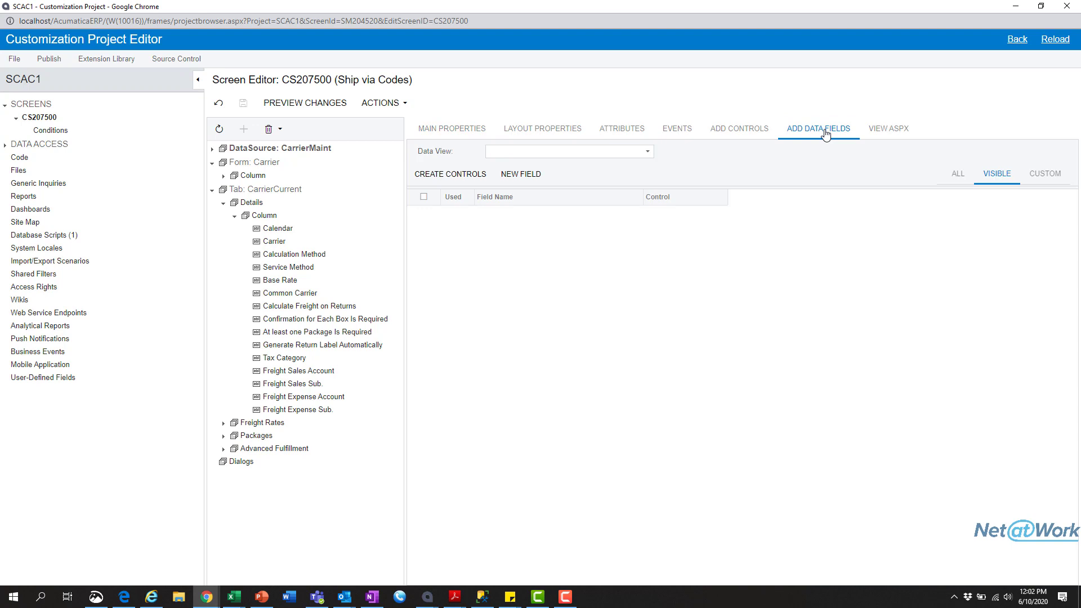
click(651, 153)
click(617, 163)
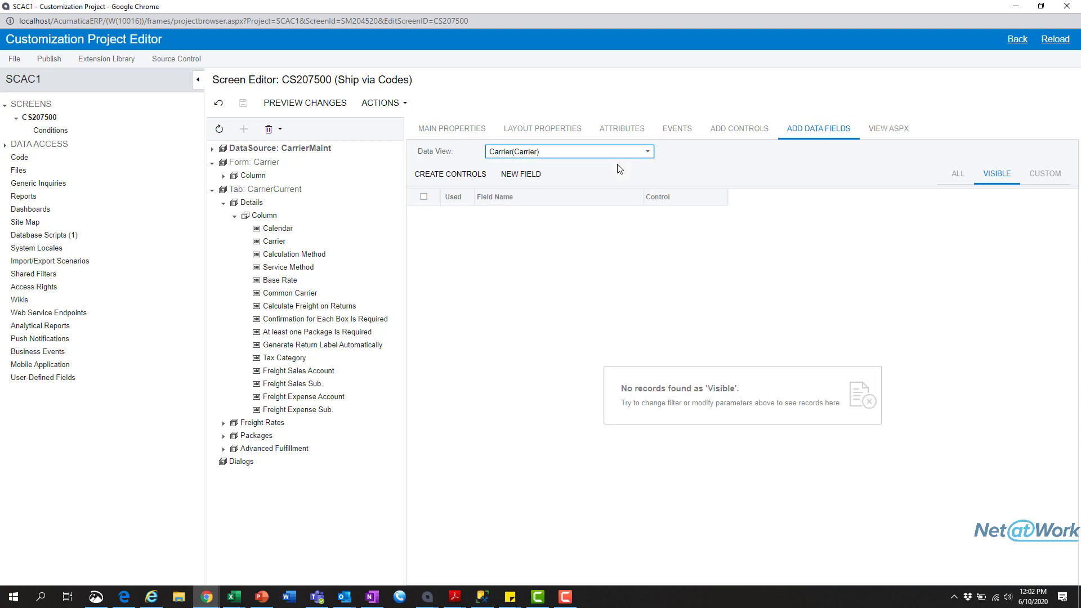
click(644, 151)
click(608, 174)
click(638, 155)
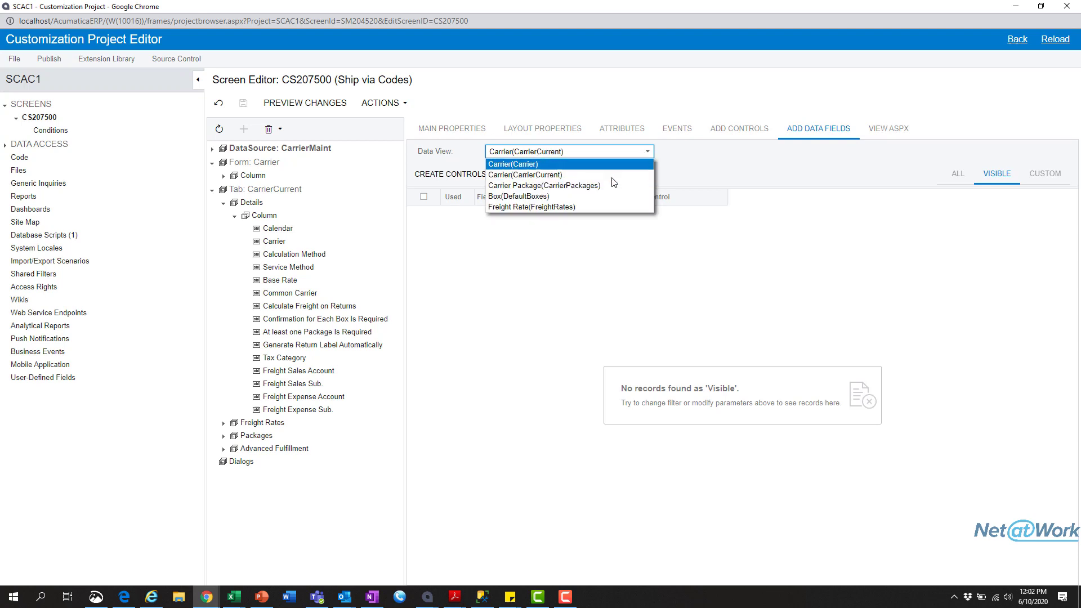
click(613, 185)
click(646, 151)
click(593, 196)
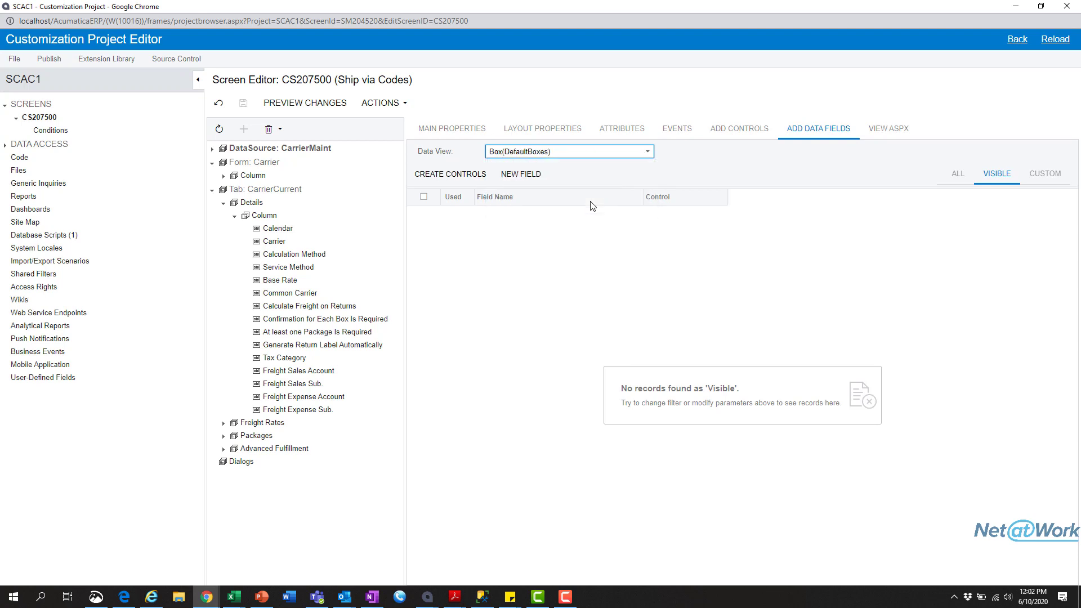
click(647, 151)
click(575, 212)
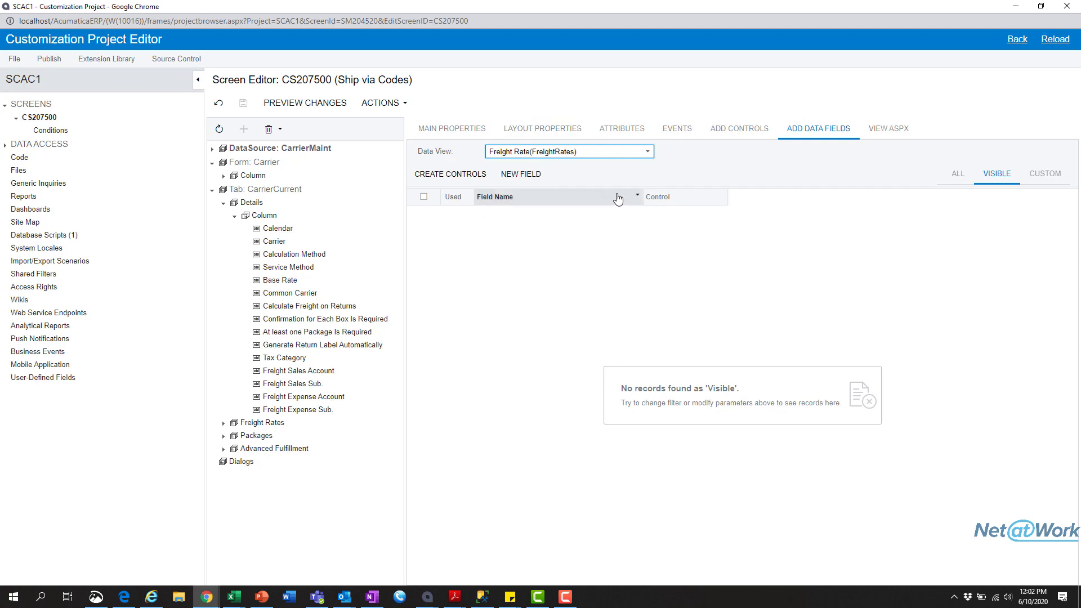
Target the Details Column node and mark UsrSCAC (SCAC #) for adding.
click(278, 228)
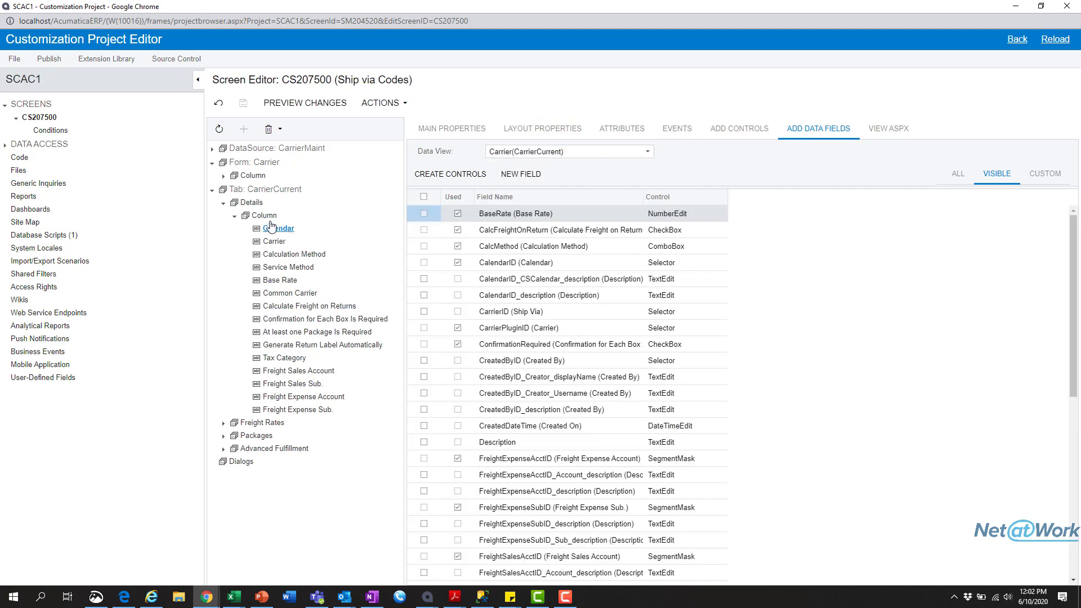
click(265, 217)
scroll(517, 377, down, 5)
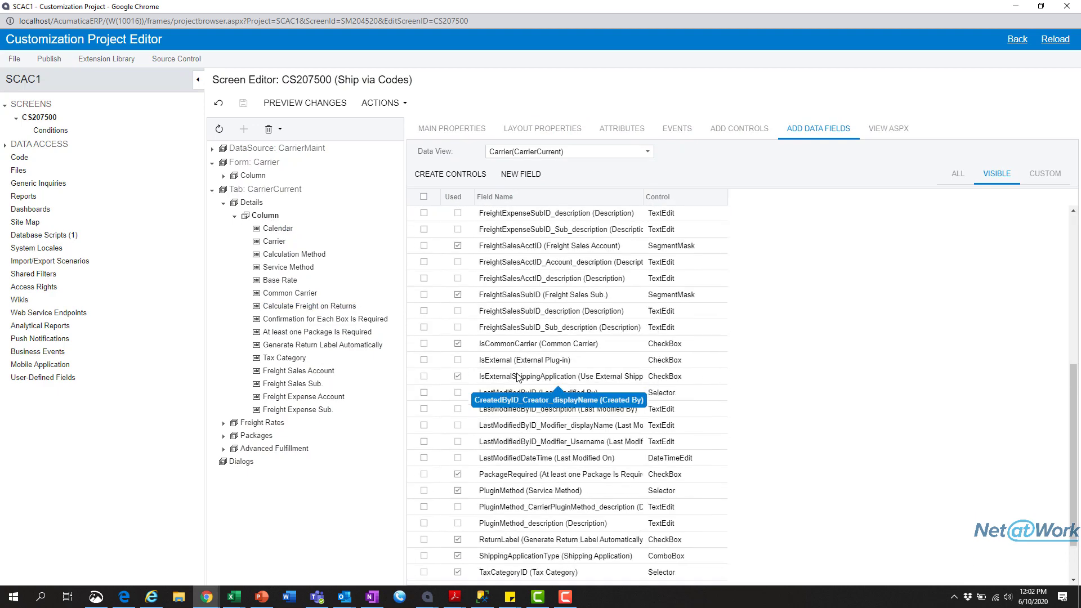
scroll(517, 377, down, 1)
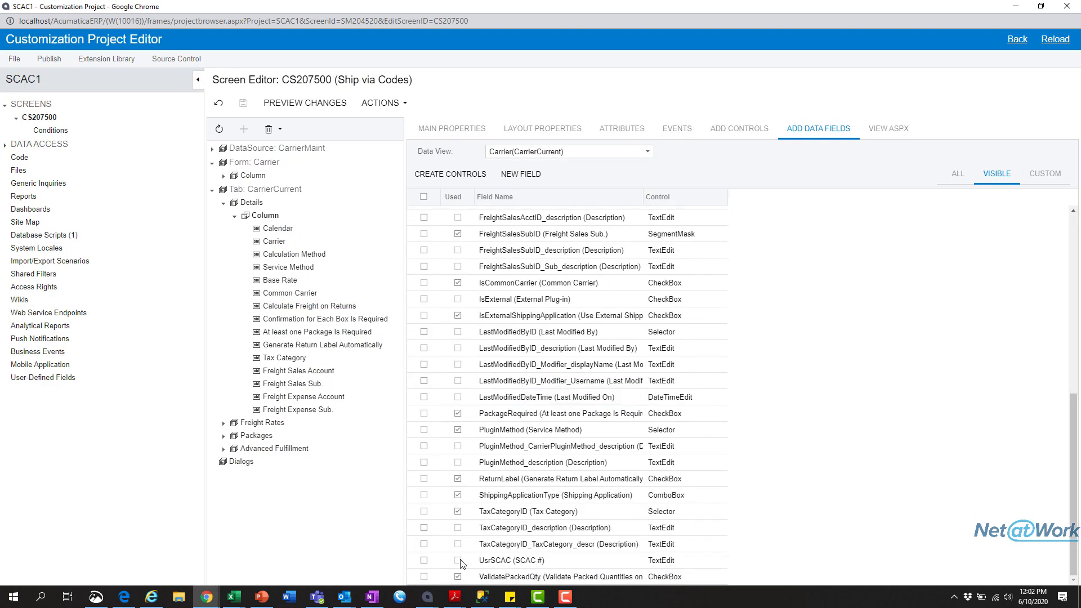
click(424, 560)
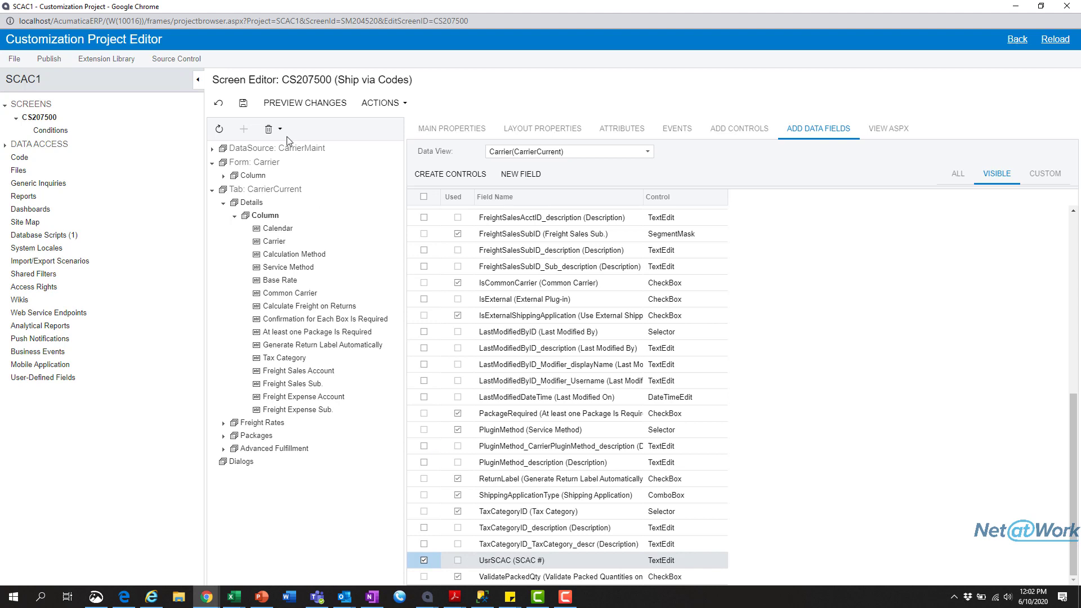
Create the SCAC # control, place it after Freight Expense Sub., and save the layout.
click(243, 109)
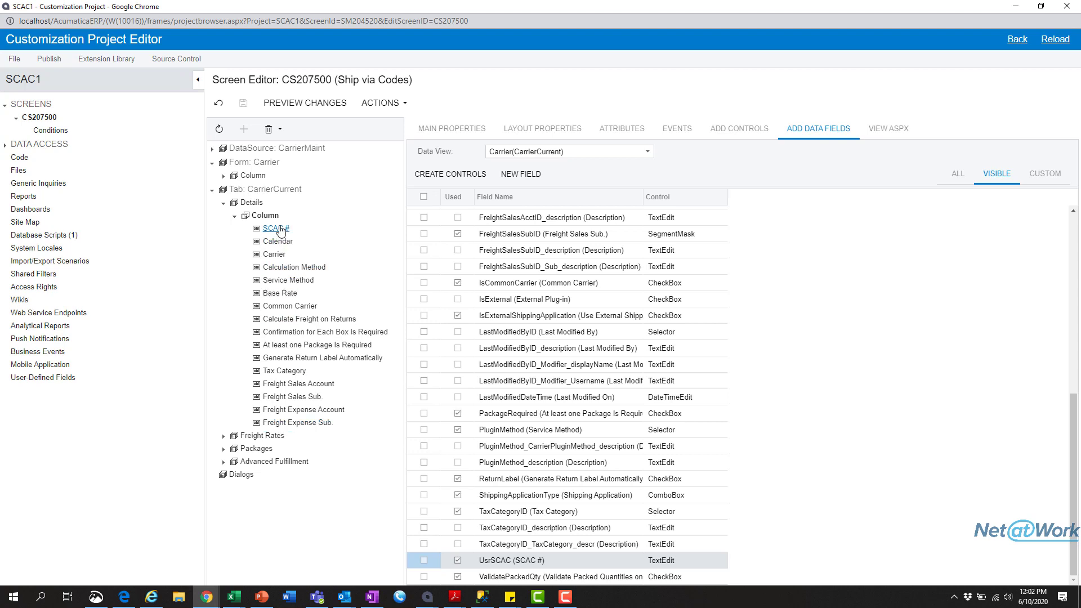
drag(280, 229, 313, 432)
drag(276, 229, 291, 417)
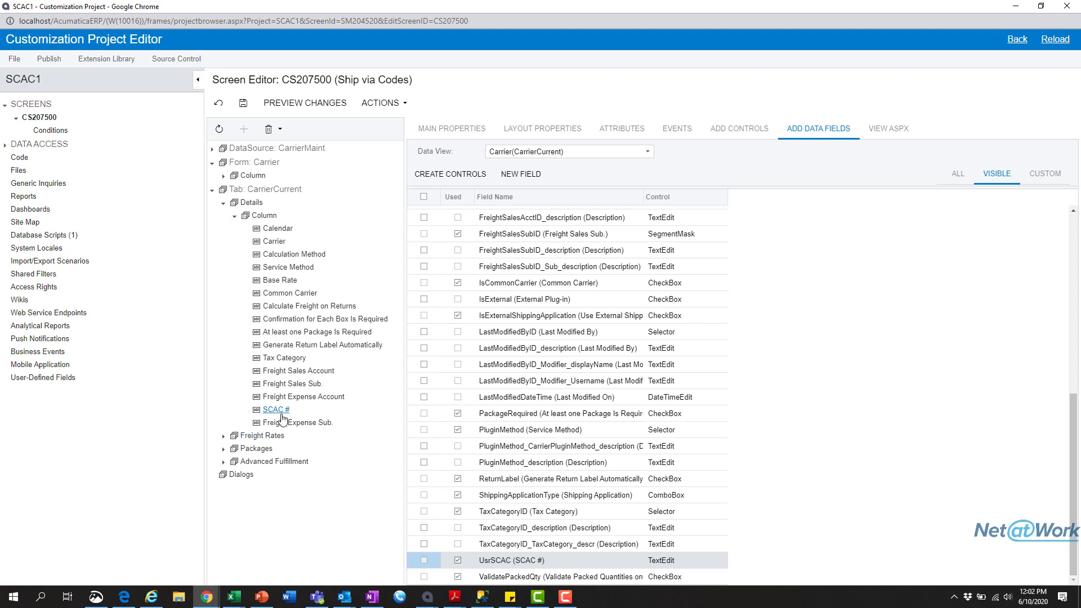
drag(281, 426, 290, 409)
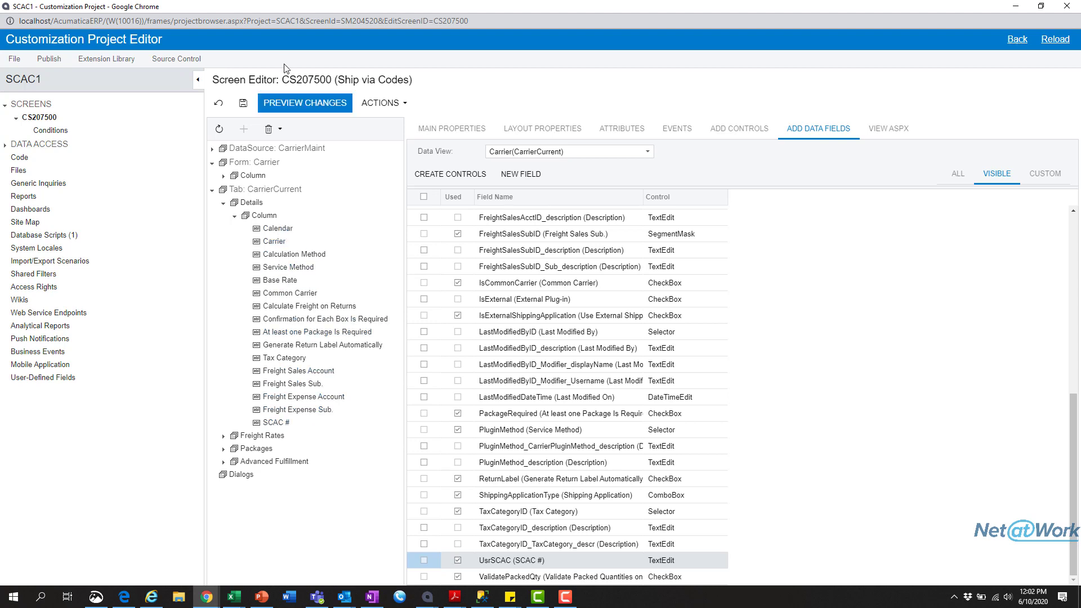
click(243, 105)
Republish the SCAC1 project and close the compilation log after 'Website updated.'.
click(49, 58)
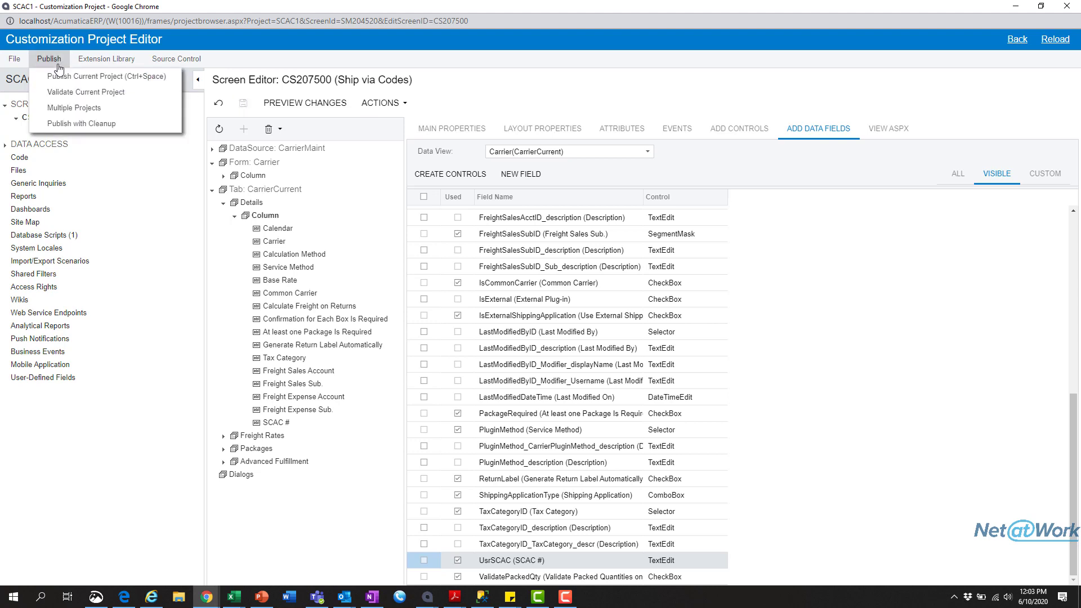
click(61, 78)
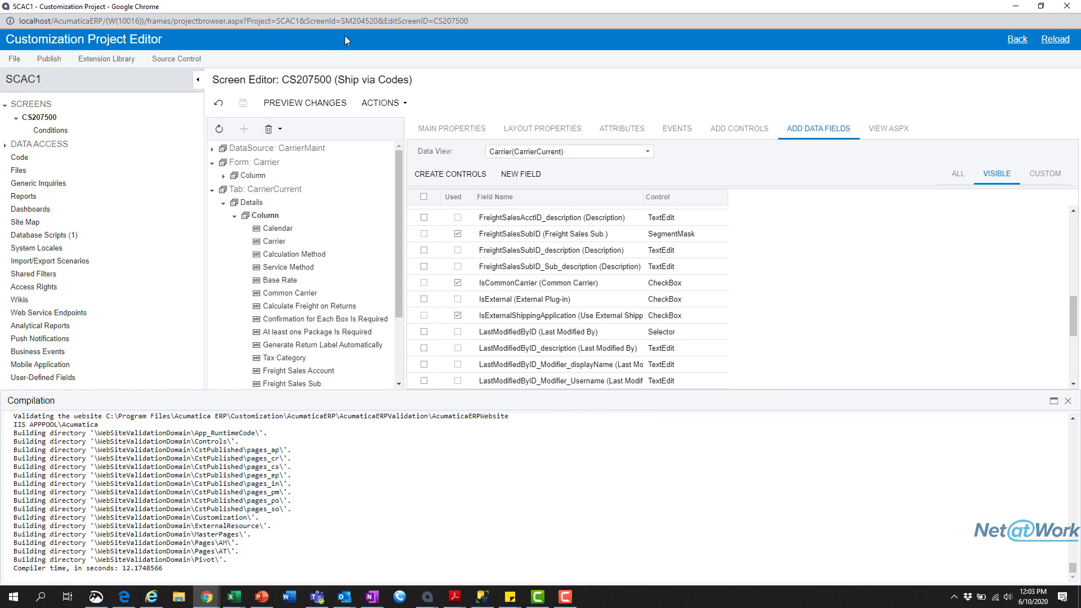
drag(732, 6, 894, 58)
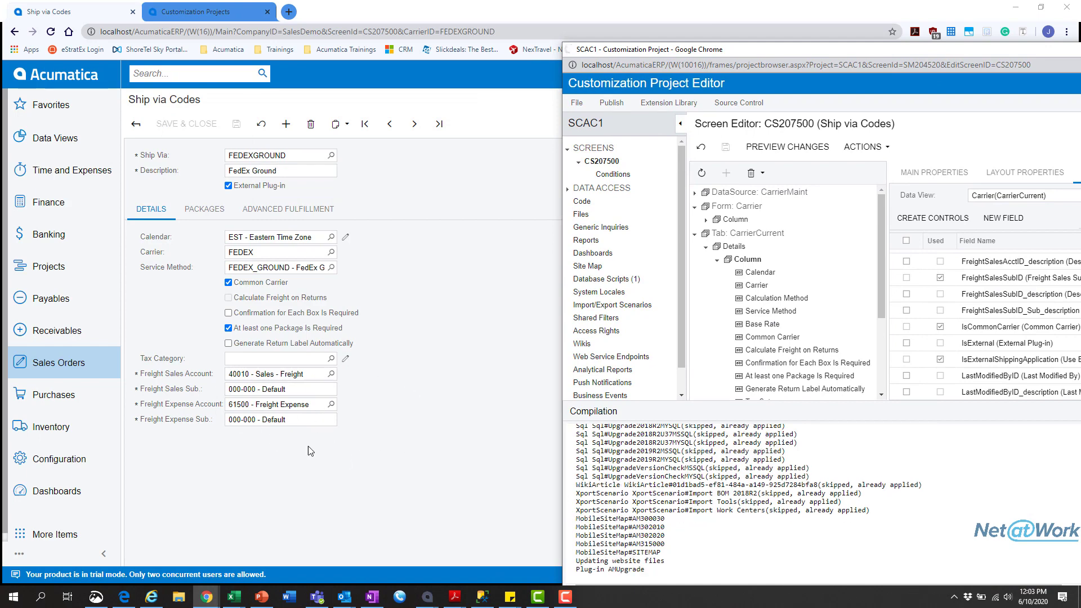
drag(826, 51, 574, 16)
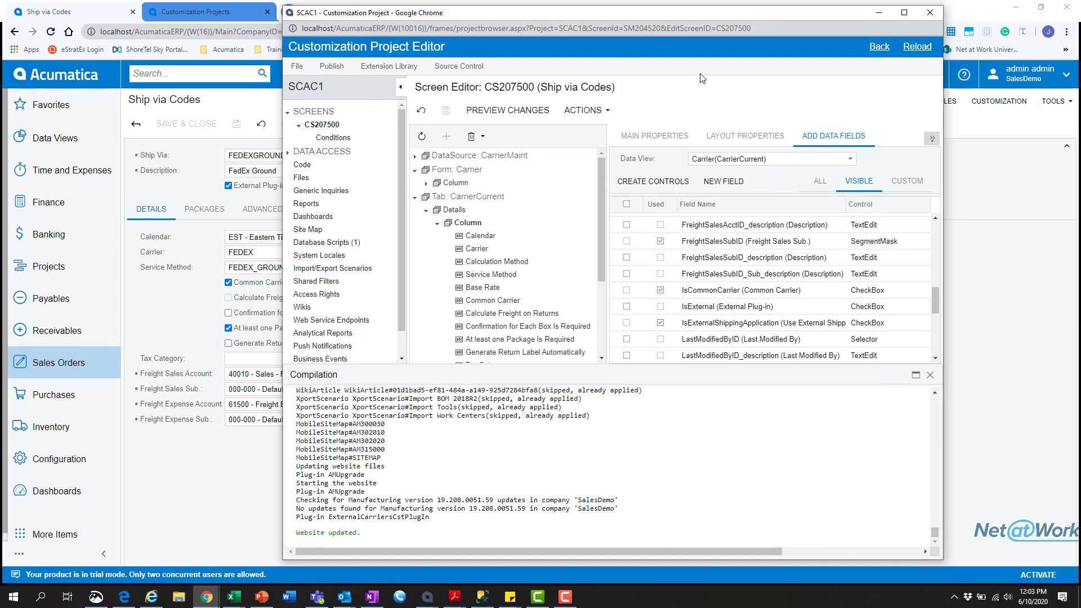
click(930, 378)
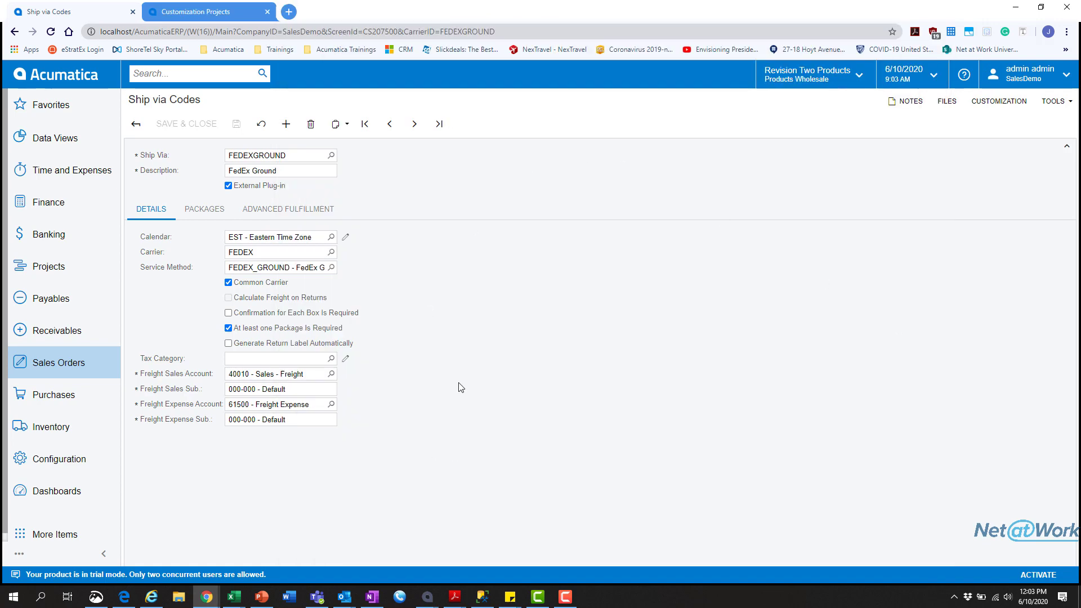
Close the customization editor, reload FEDEXGROUND Ship via Codes, and type 12345678 into SCAC #.
key(super+Tab)
click(356, 128)
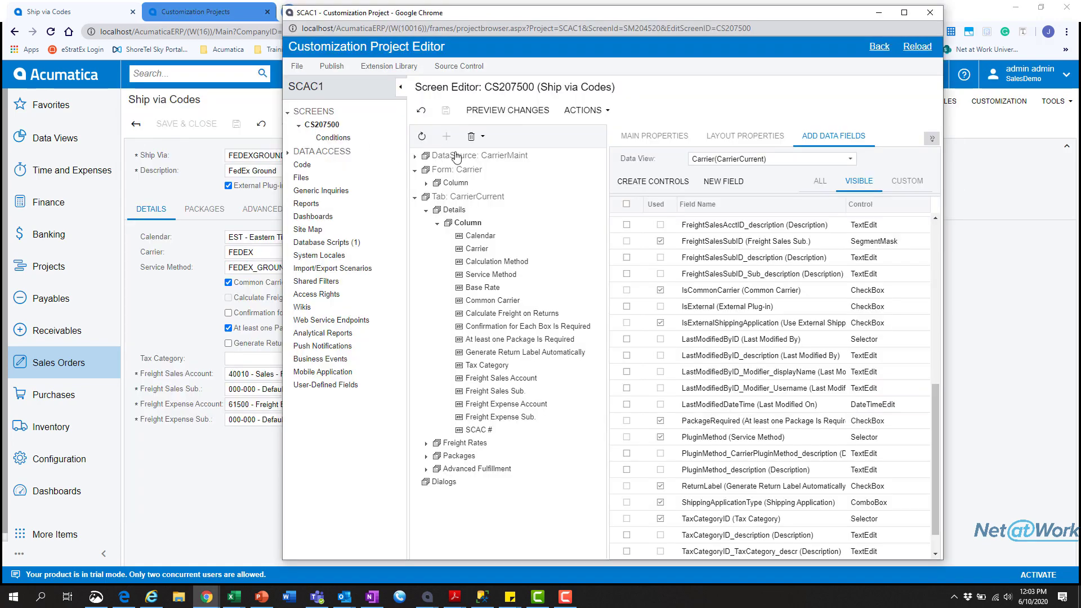
click(930, 12)
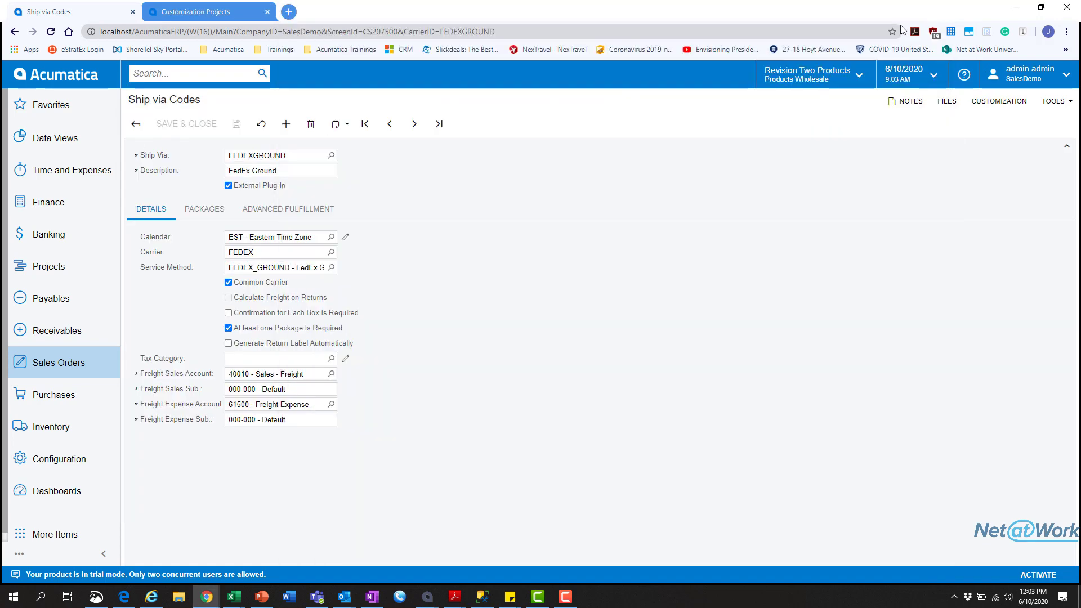
click(51, 31)
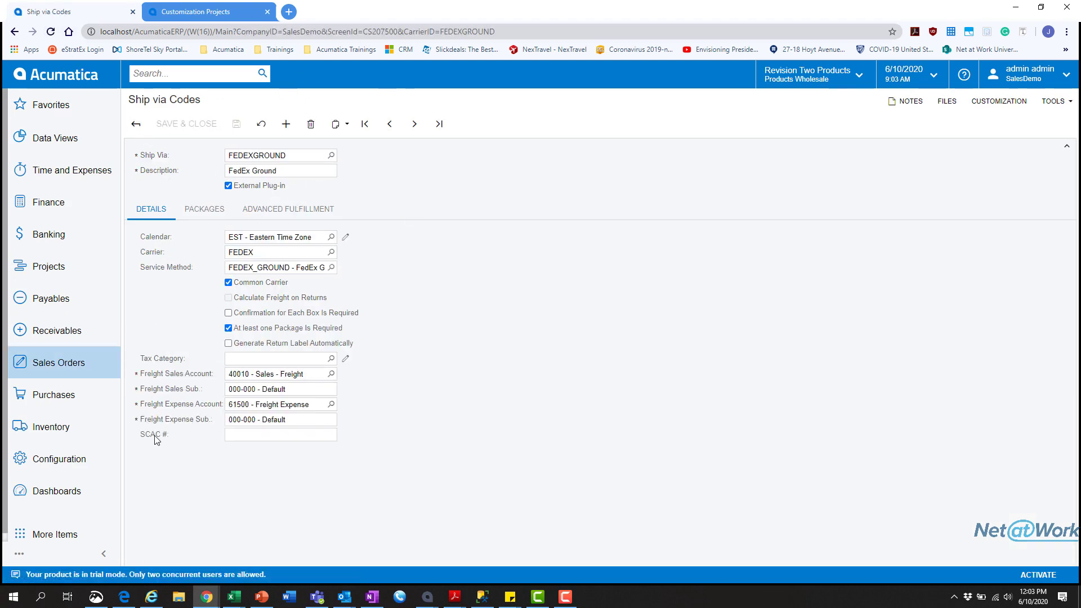
click(242, 434)
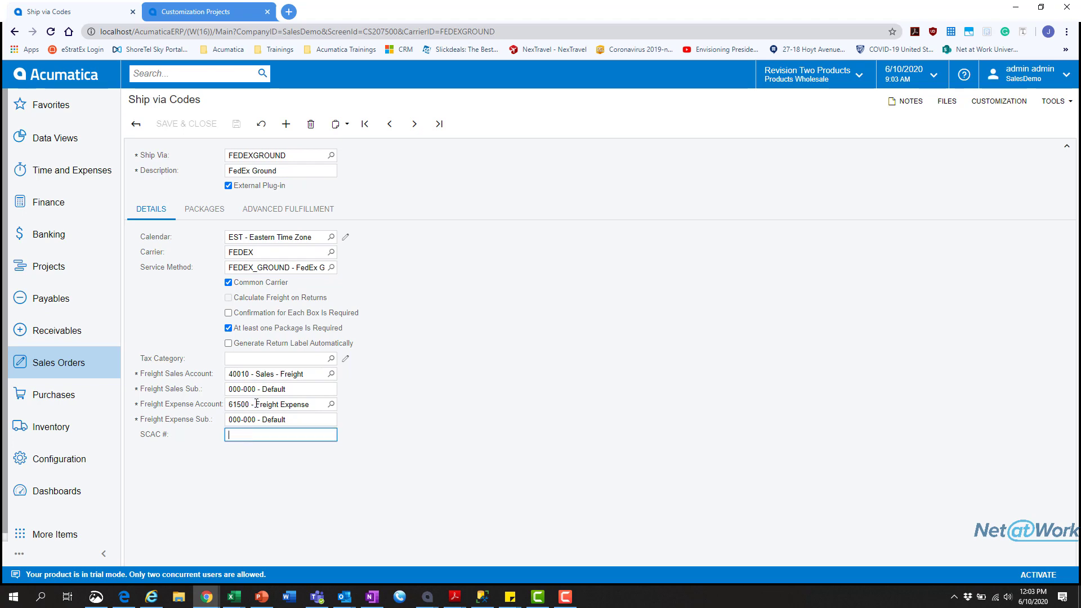
text(12345678)
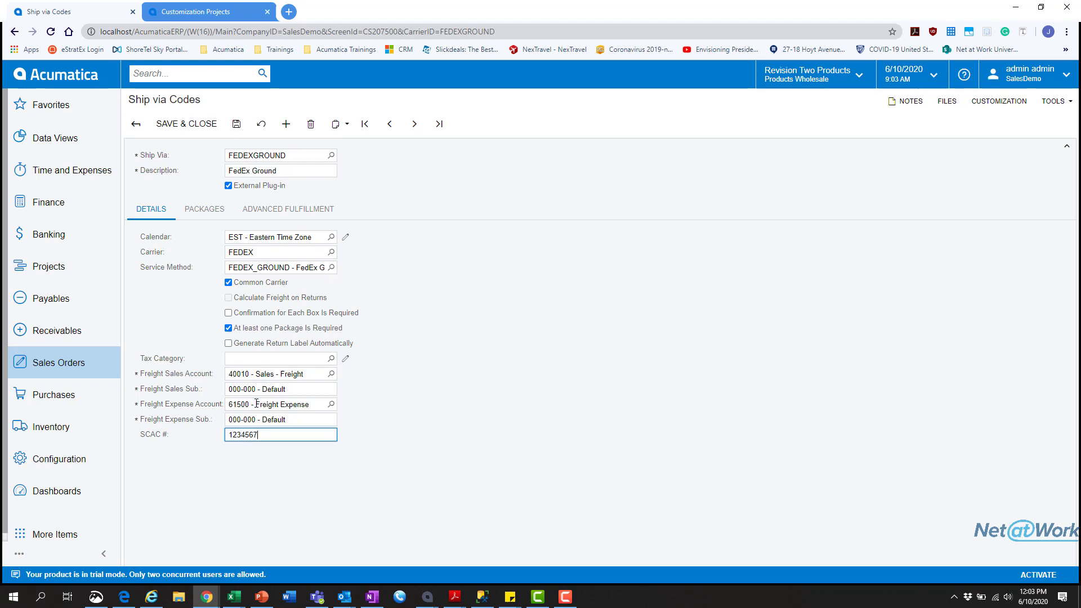